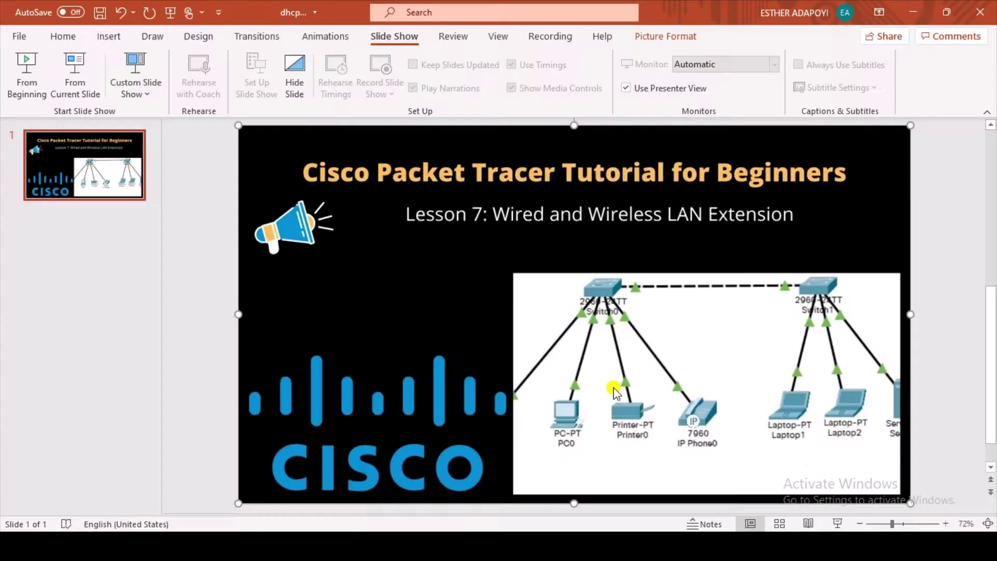
Bring up the saved DHCP topology in Packet Tracer and switch to the Select tool
mouse_move(699, 545)
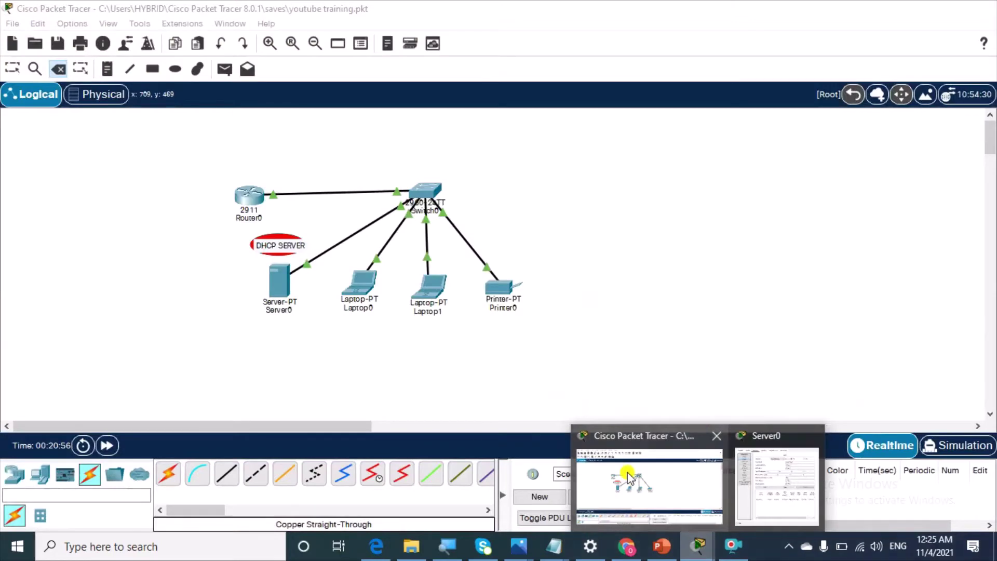
left_click(629, 477)
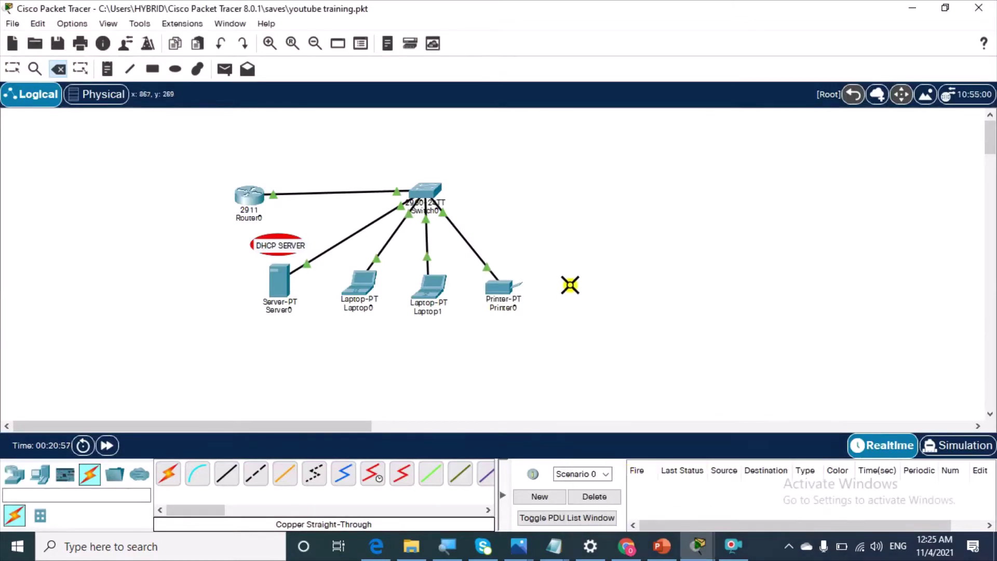
left_click(12, 69)
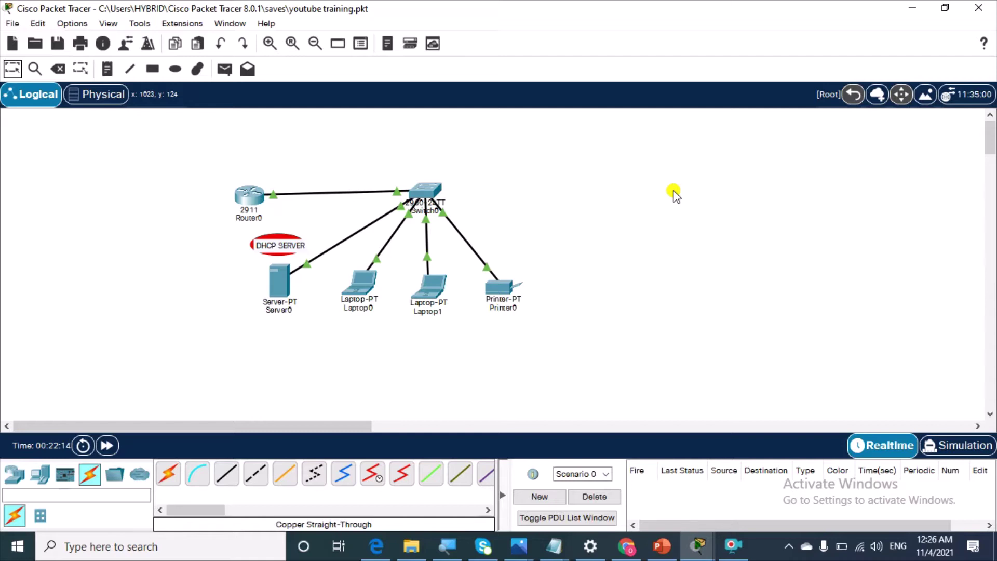
Add a 2960 switch, Switch2, to the right of the existing network
left_click(13, 474)
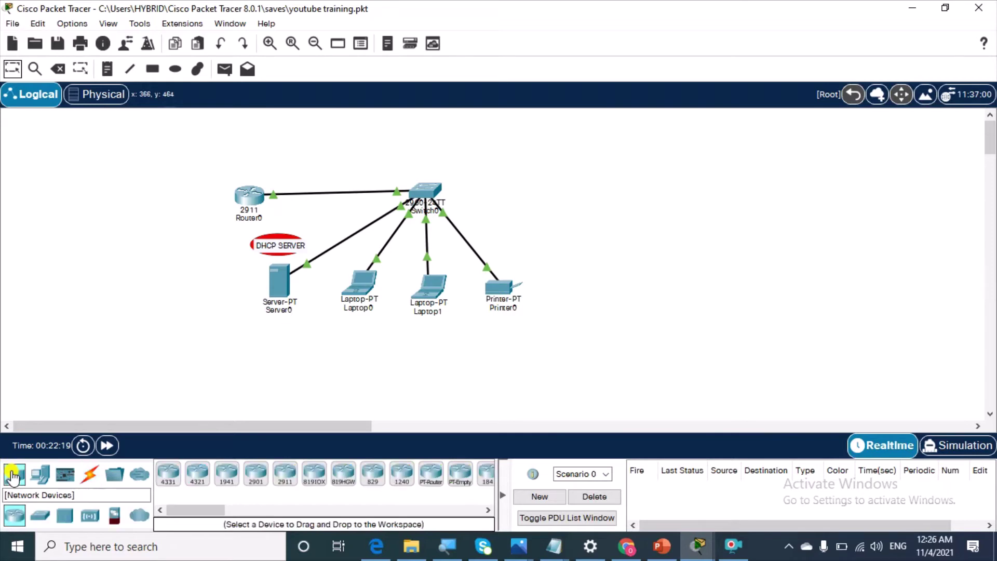
left_click(43, 516)
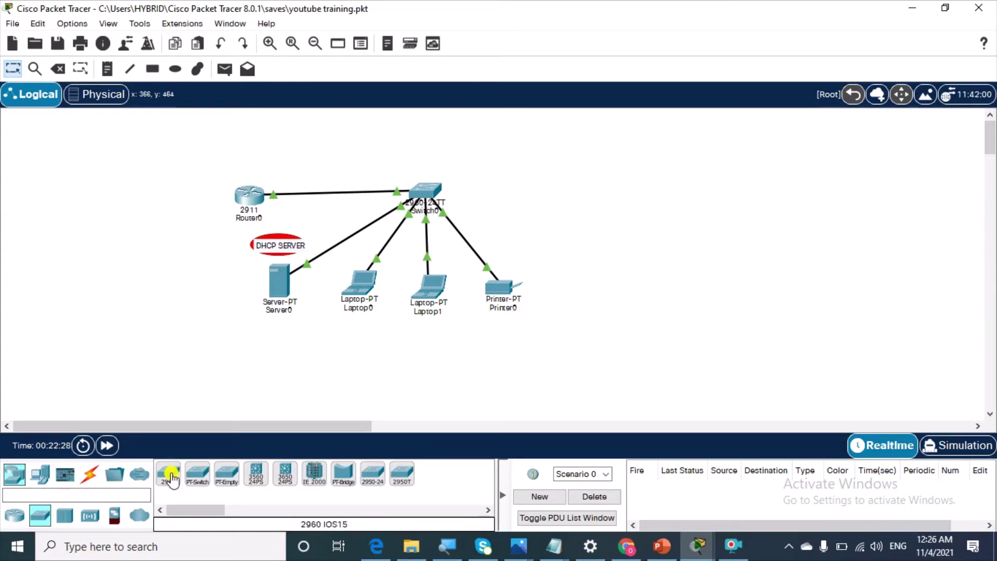
left_click_drag(171, 475, 628, 191)
left_click(644, 195)
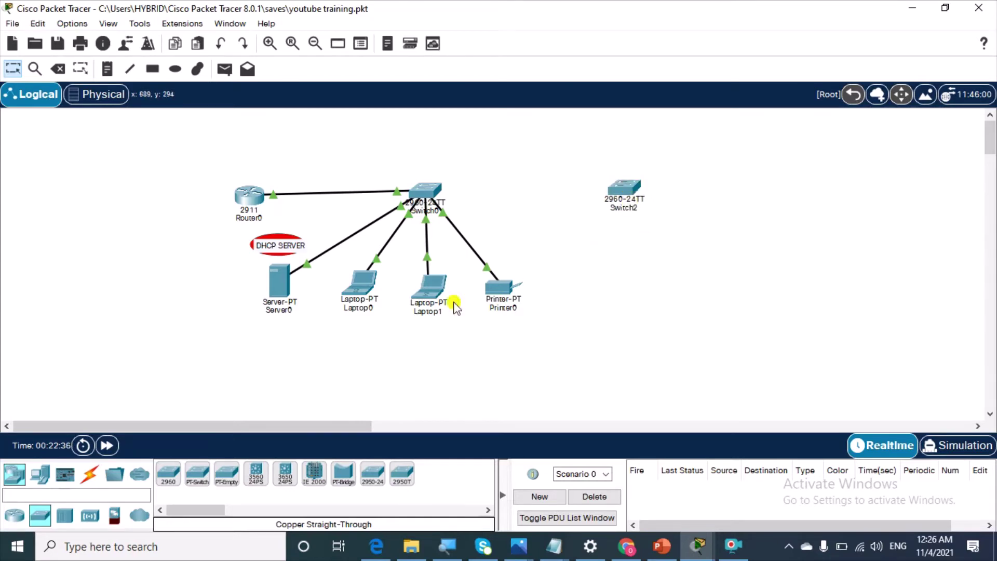
Place two laptops, Laptop4 and Laptop5, side by side below Switch2
left_click(40, 474)
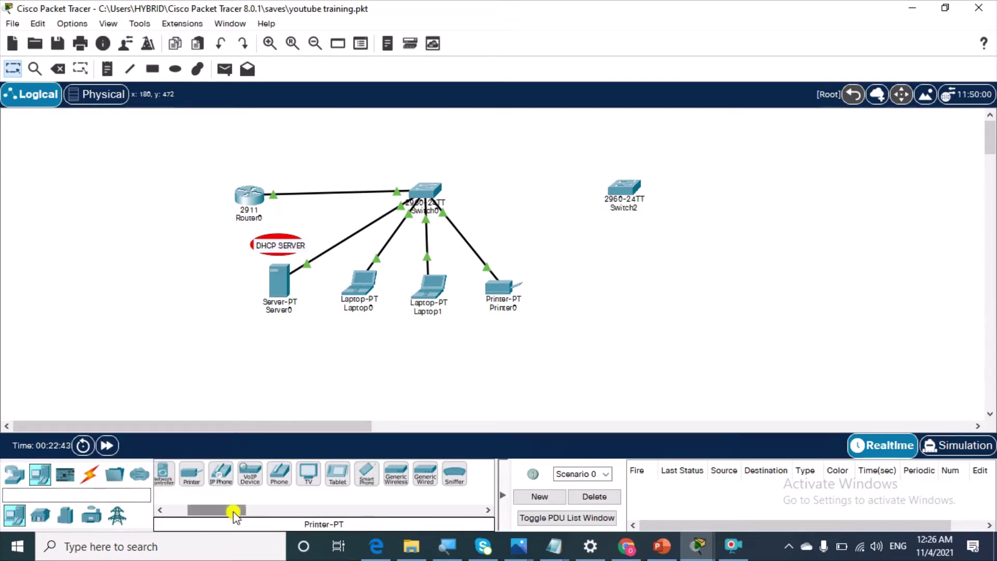
left_click_drag(233, 512, 179, 512)
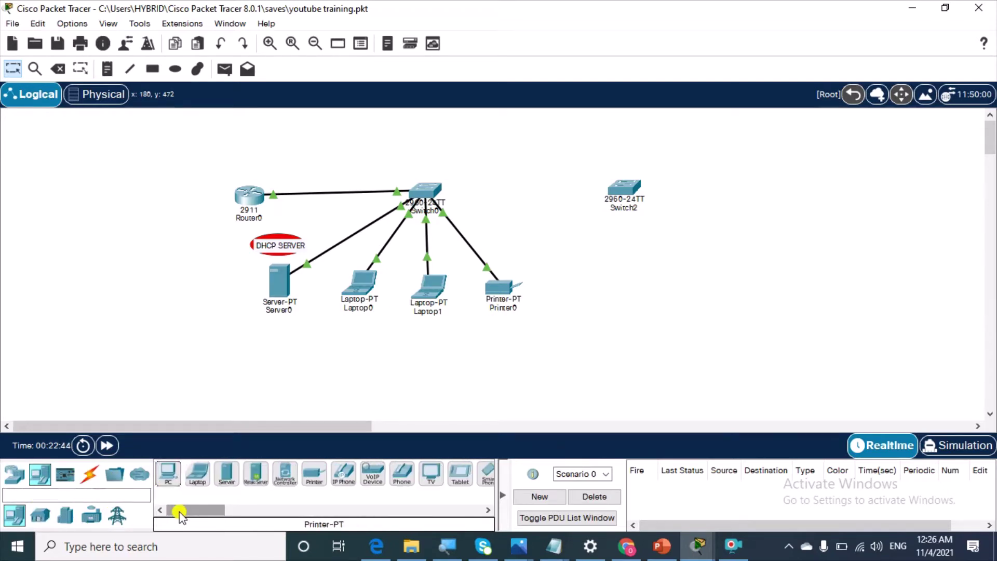
left_click(197, 474)
left_click(600, 278)
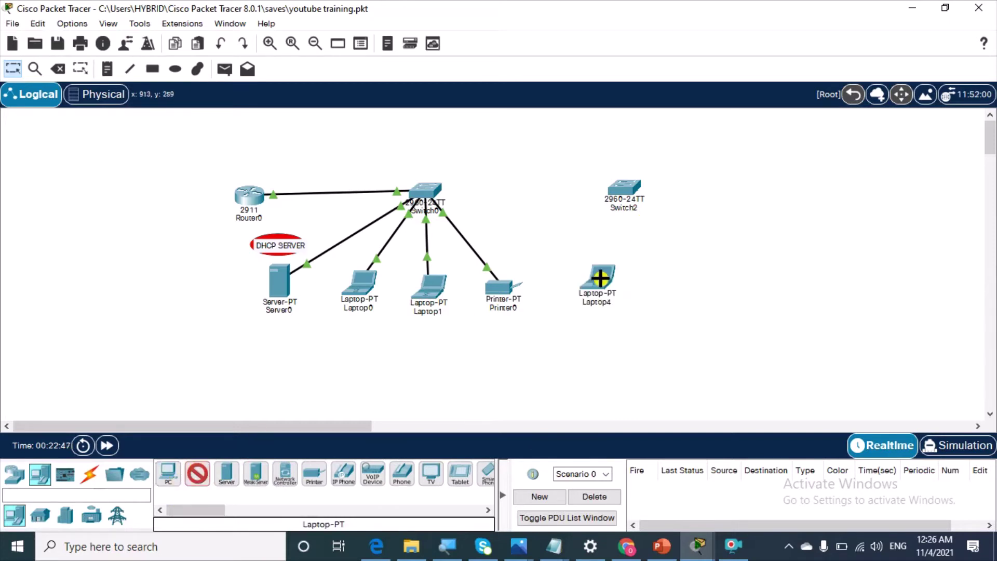
left_click(678, 273)
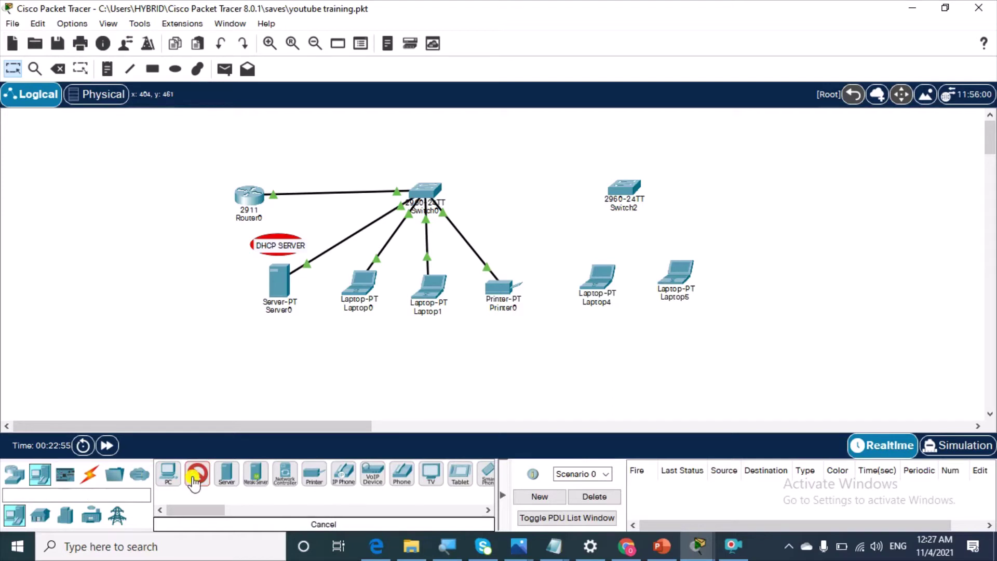
left_click(12, 68)
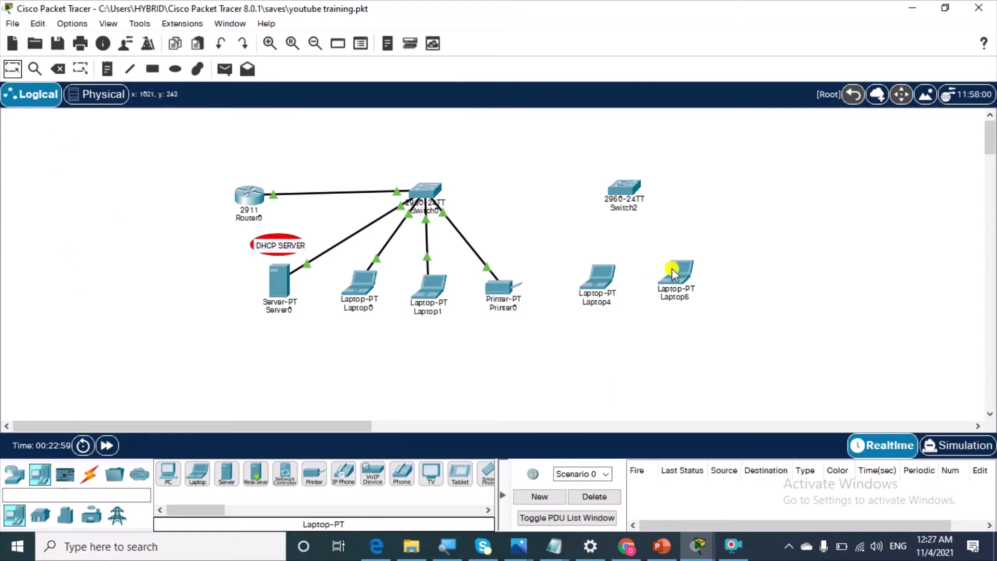
left_click_drag(673, 275, 664, 281)
left_click(822, 214)
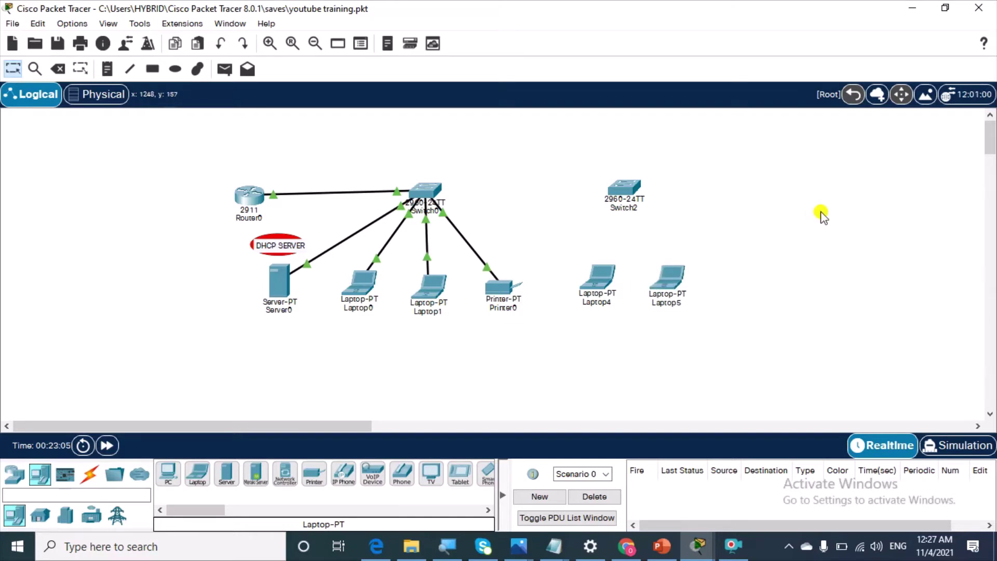
Cable Laptop4 and Laptop5 FastEthernet0 to Switch2 with copper straight-through cables
left_click(90, 473)
left_click(226, 474)
left_click(598, 281)
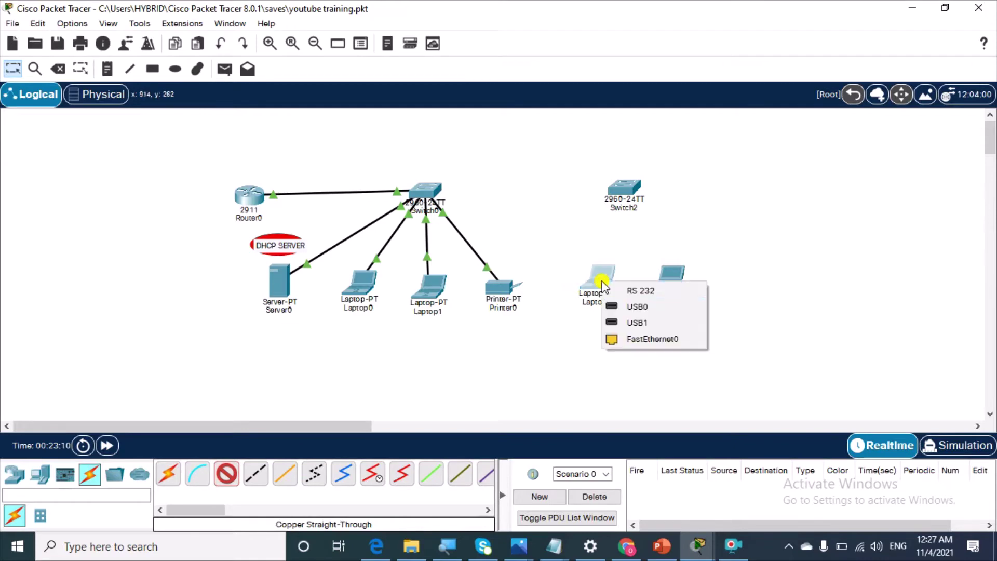
left_click(647, 338)
left_click(625, 192)
left_click(670, 29)
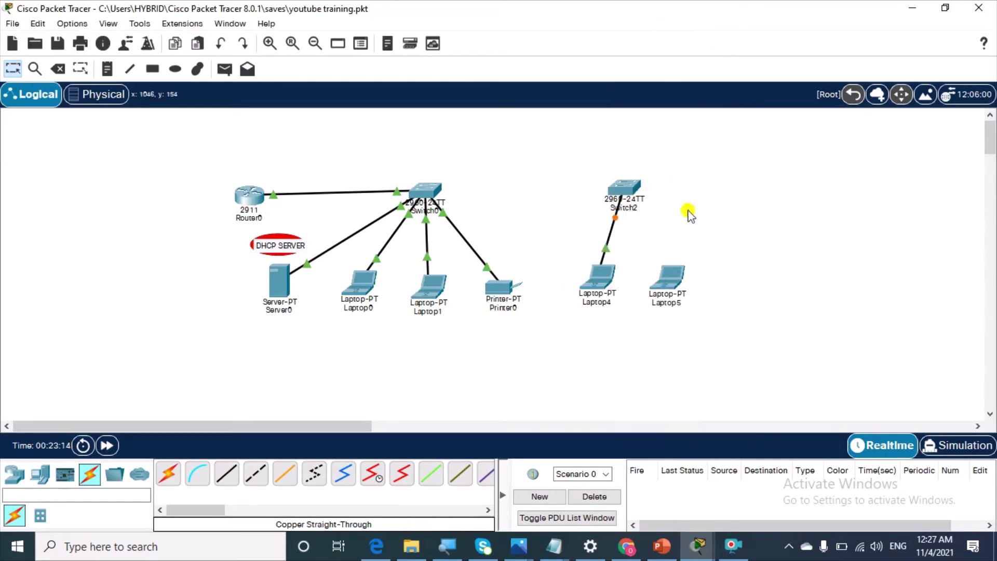
left_click(226, 473)
left_click(682, 274)
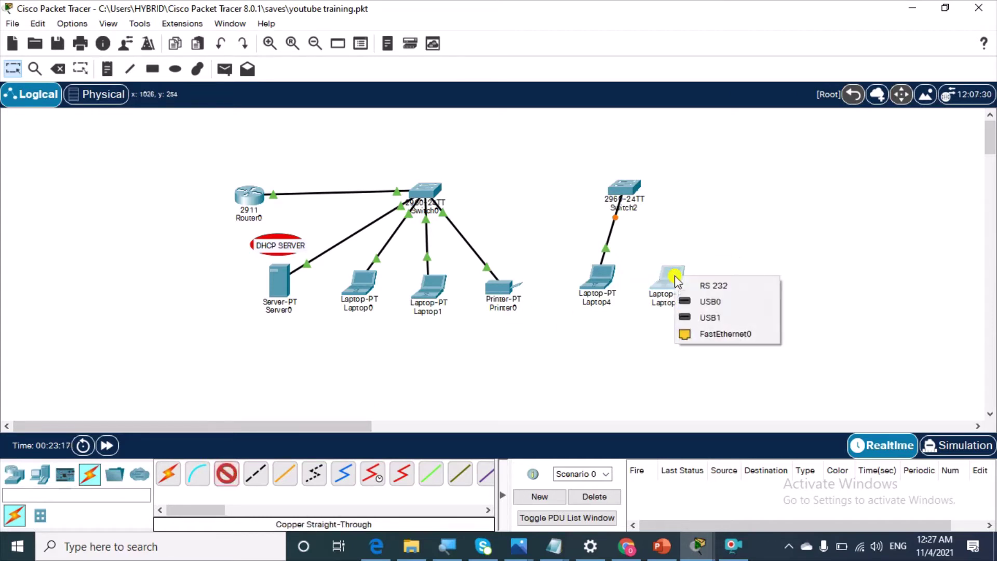
left_click(727, 332)
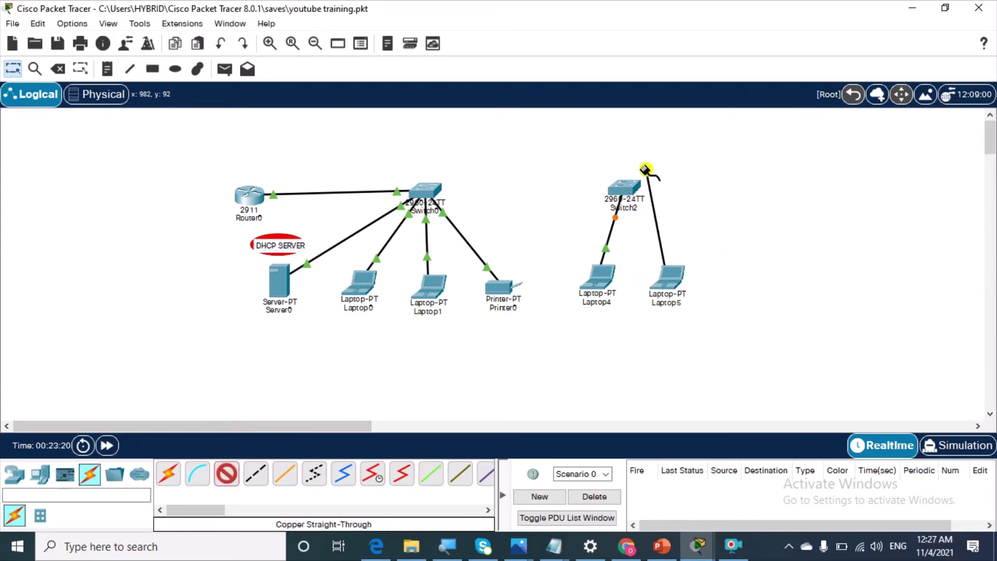
left_click(627, 185)
left_click(691, 24)
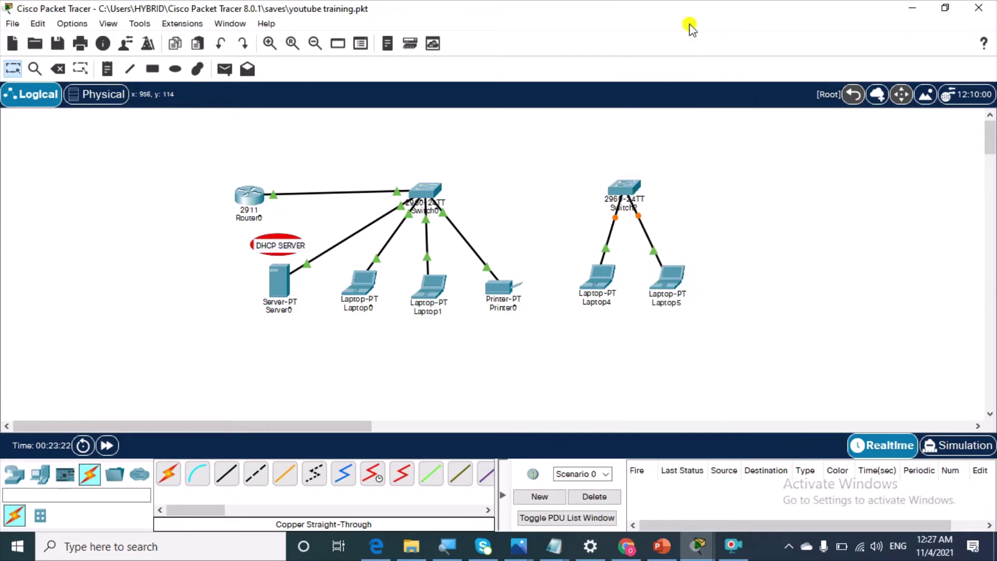
Link Switch0 to Switch2 with a copper cross-over cable
left_click(256, 473)
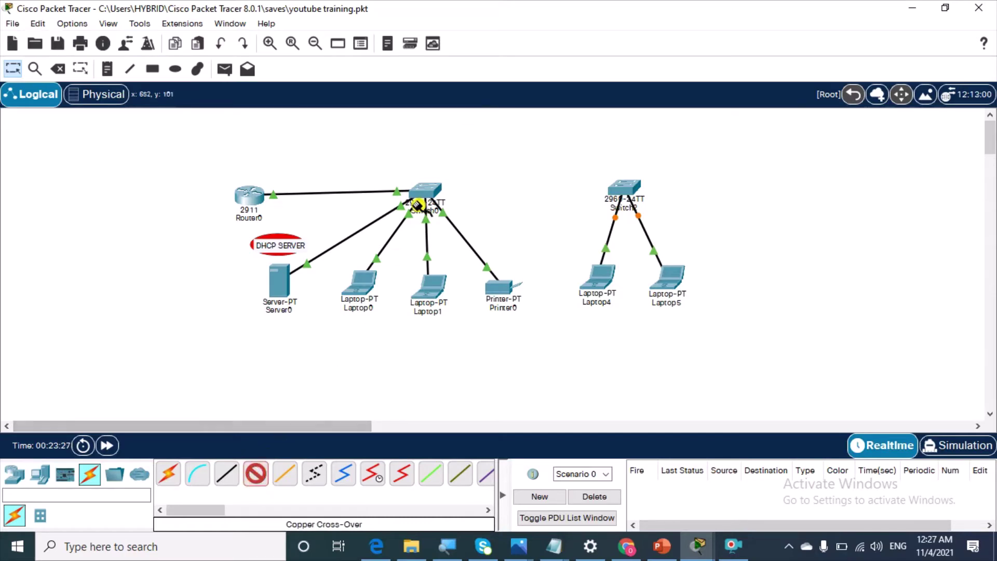
left_click(431, 189)
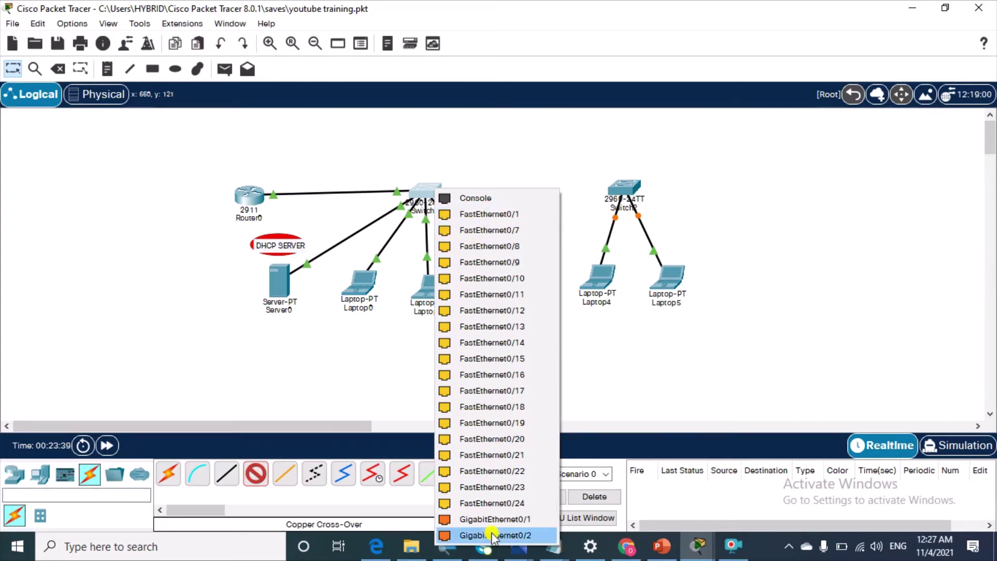
left_click(493, 504)
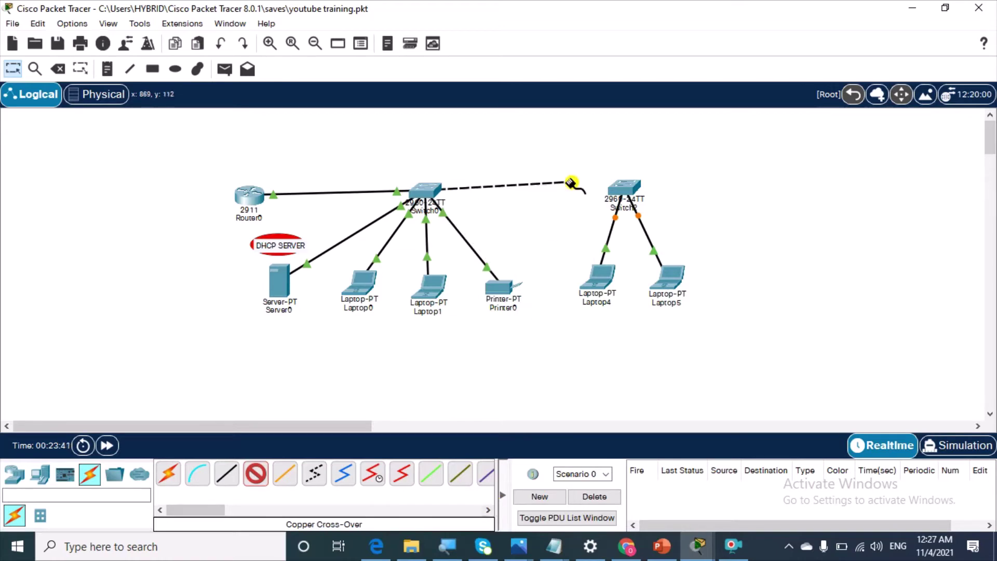
left_click(615, 188)
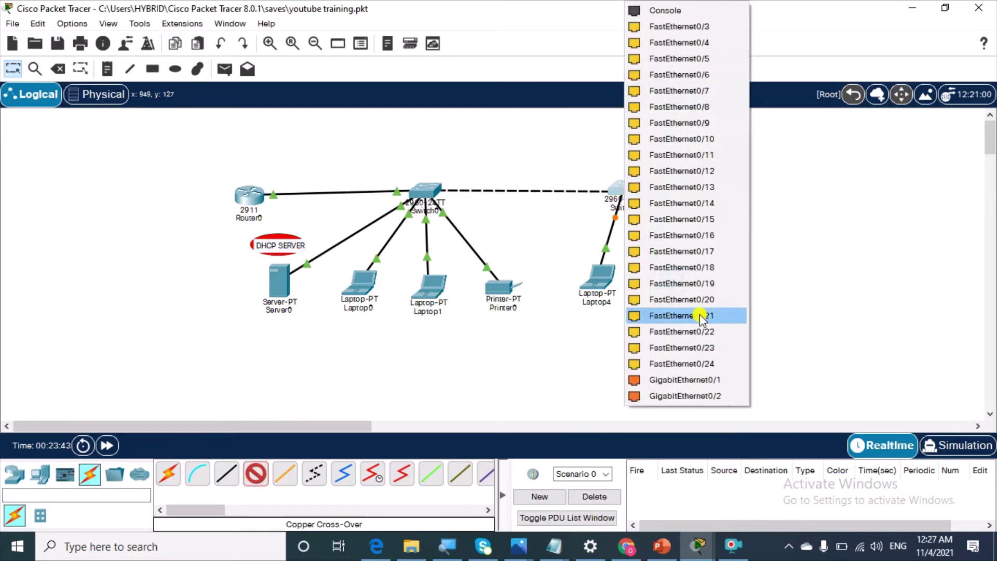
left_click(695, 365)
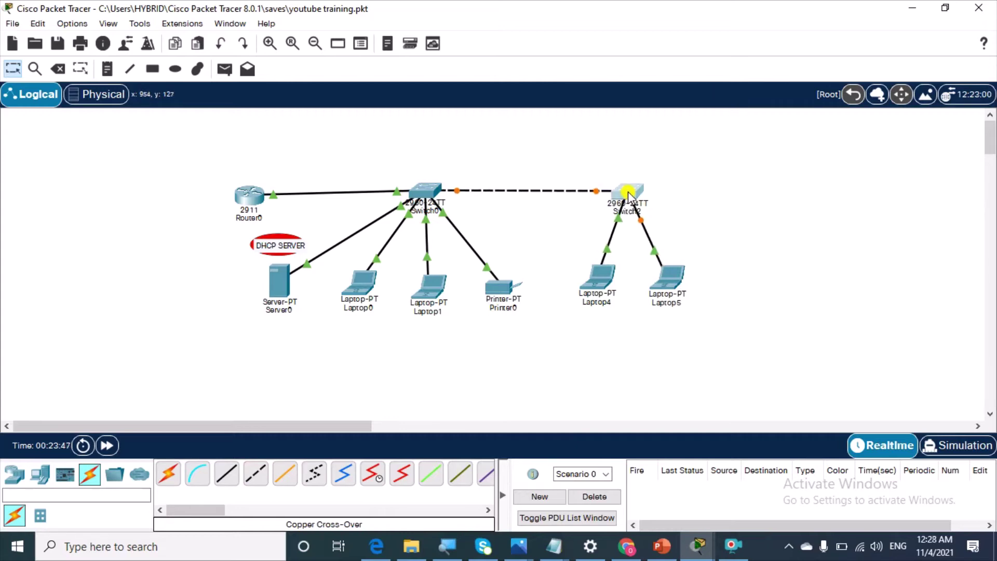
left_click(598, 280)
left_click(900, 199)
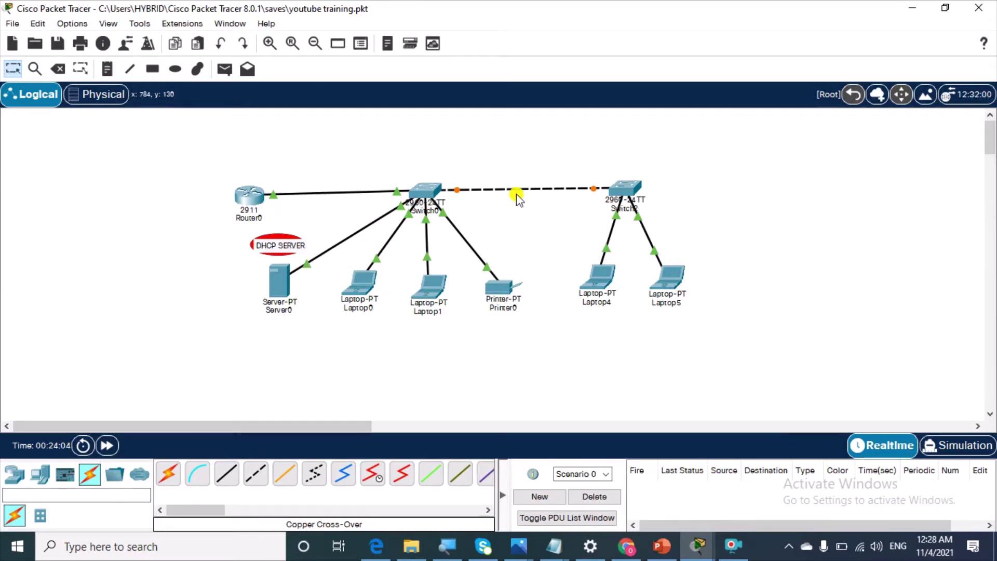
Set Laptop4's IP configuration to DHCP
left_click(600, 277)
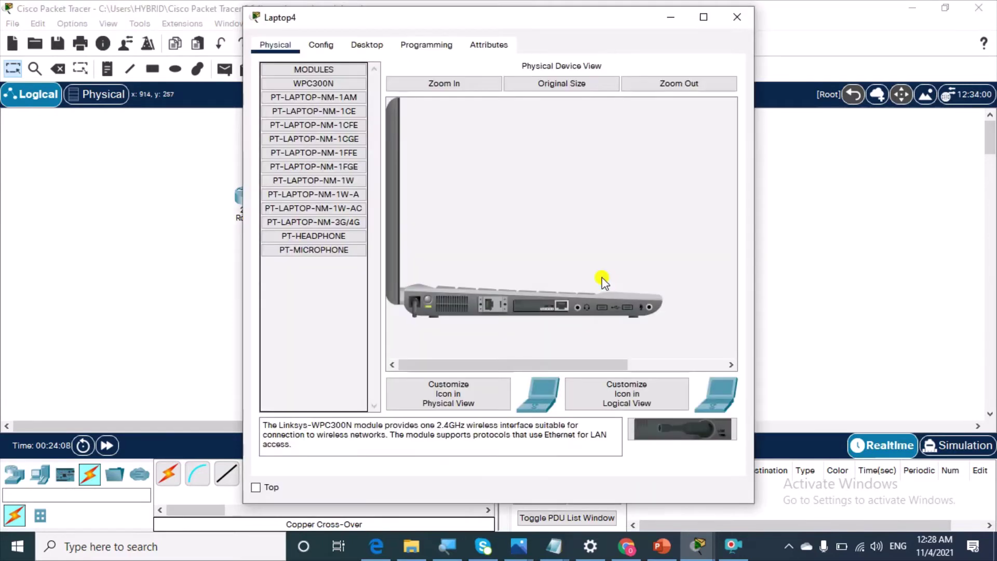
left_click(367, 45)
left_click(326, 126)
left_click(270, 126)
left_click(102, 236)
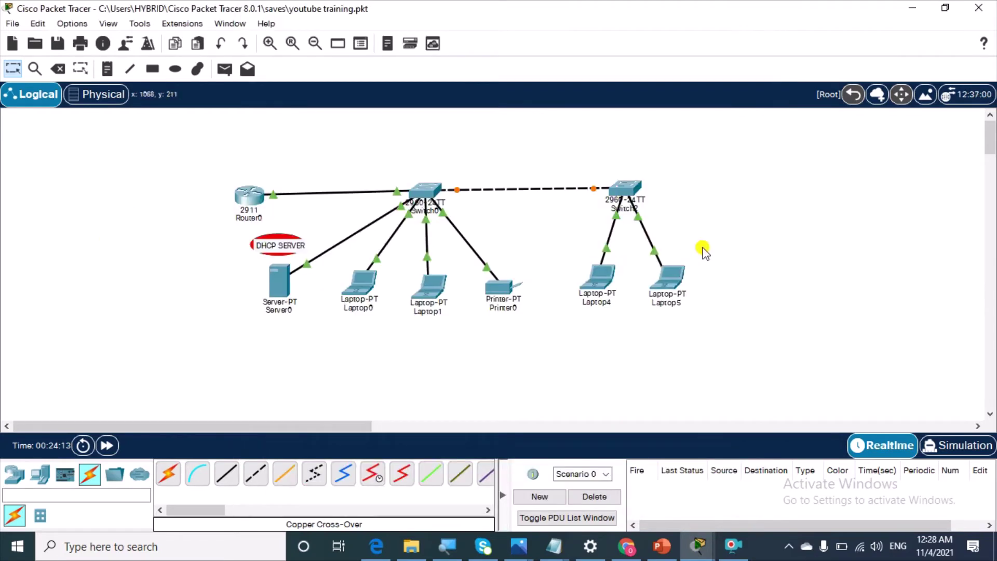
mouse_move(677, 276)
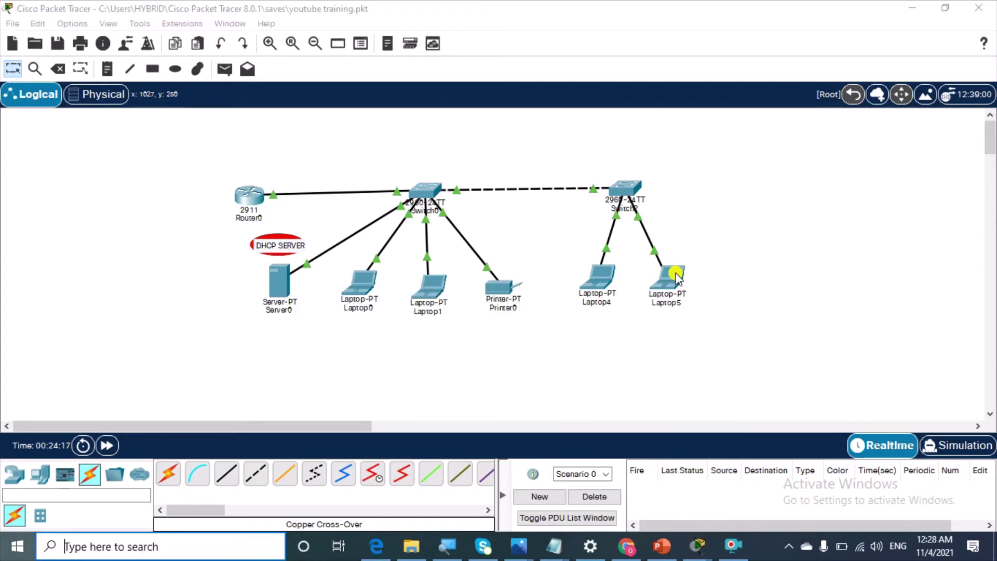
key("super")
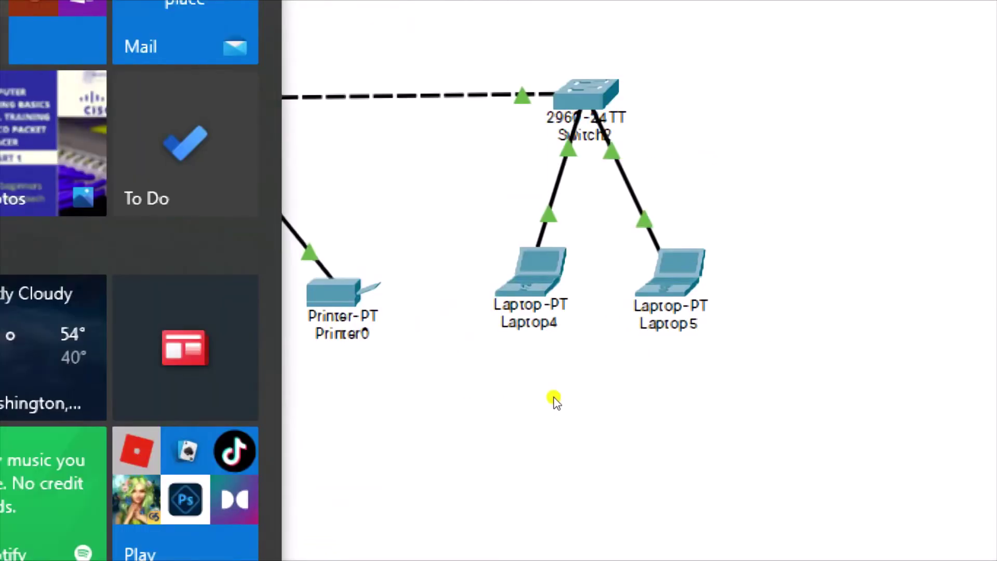
left_click(742, 356)
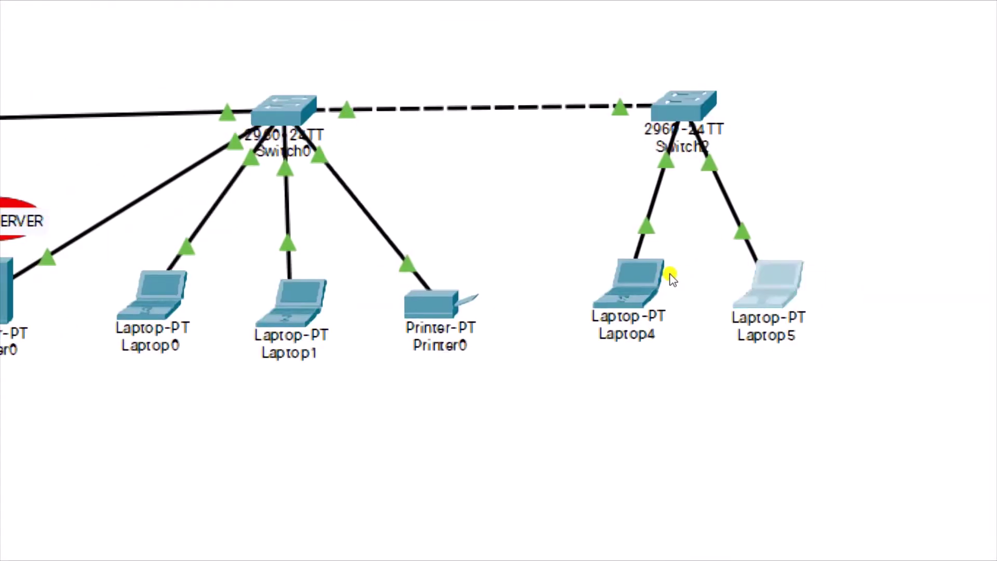
Set Laptop5 to DHCP until it leases 10.0.0.20, gateway 10.0.0.1, DNS 8.8.8.8
left_click(669, 278)
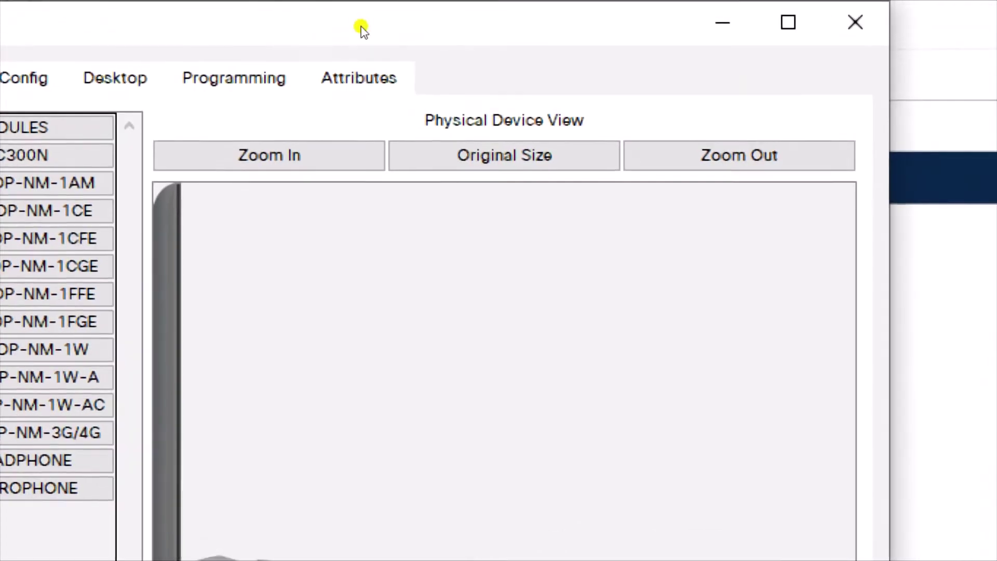
key("ctrl+Tab")
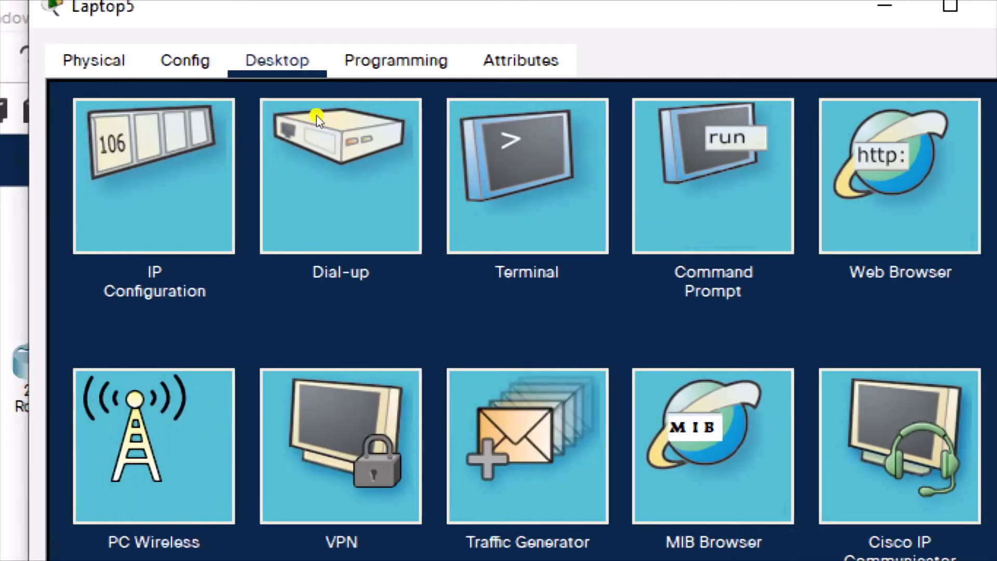
left_click(84, 156)
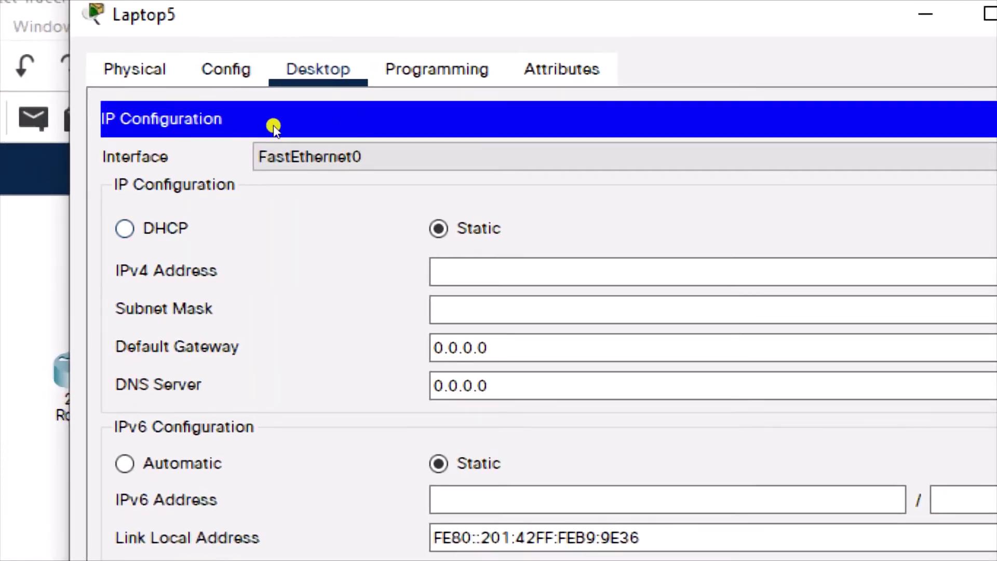
left_click(125, 228)
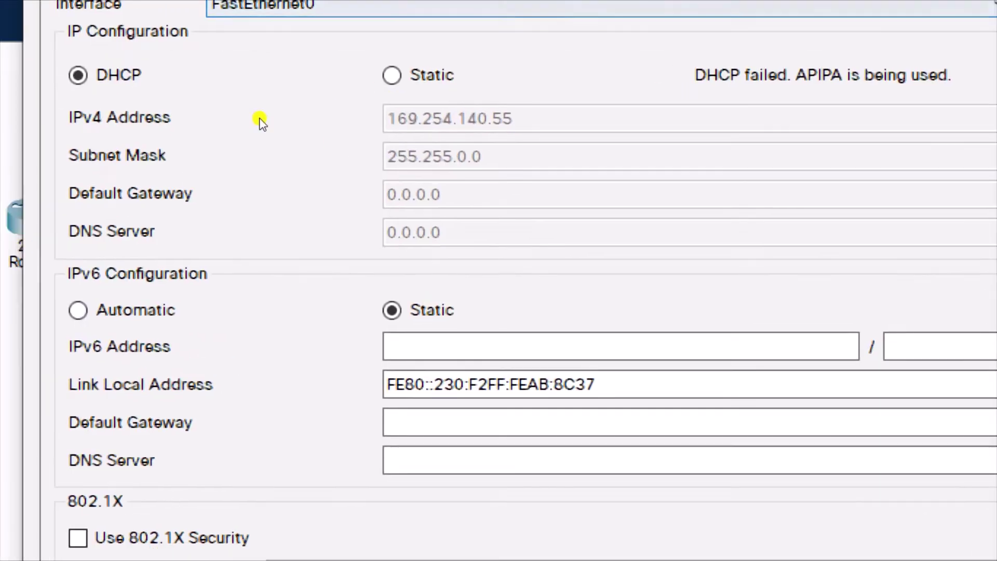
key("Right")
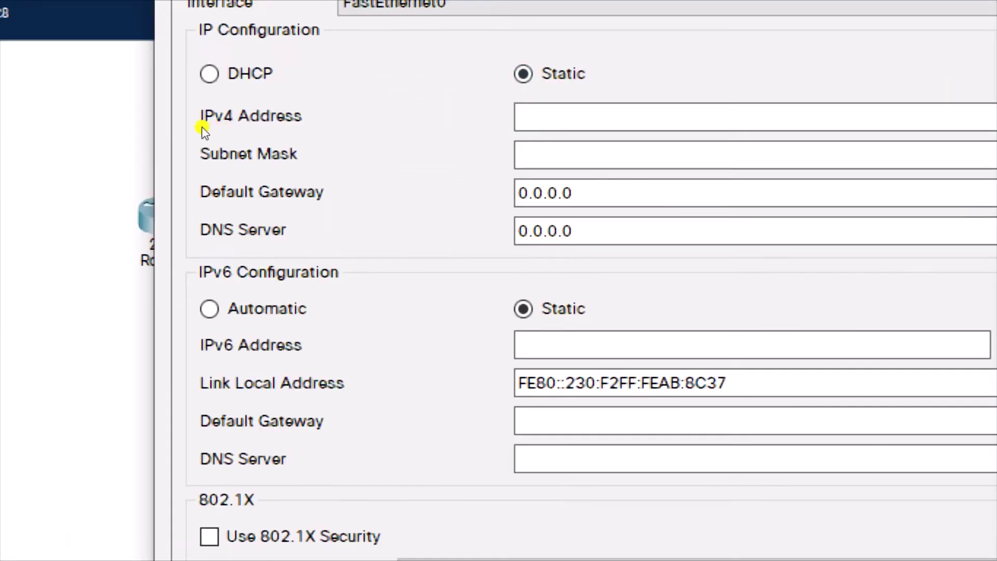
key("Left")
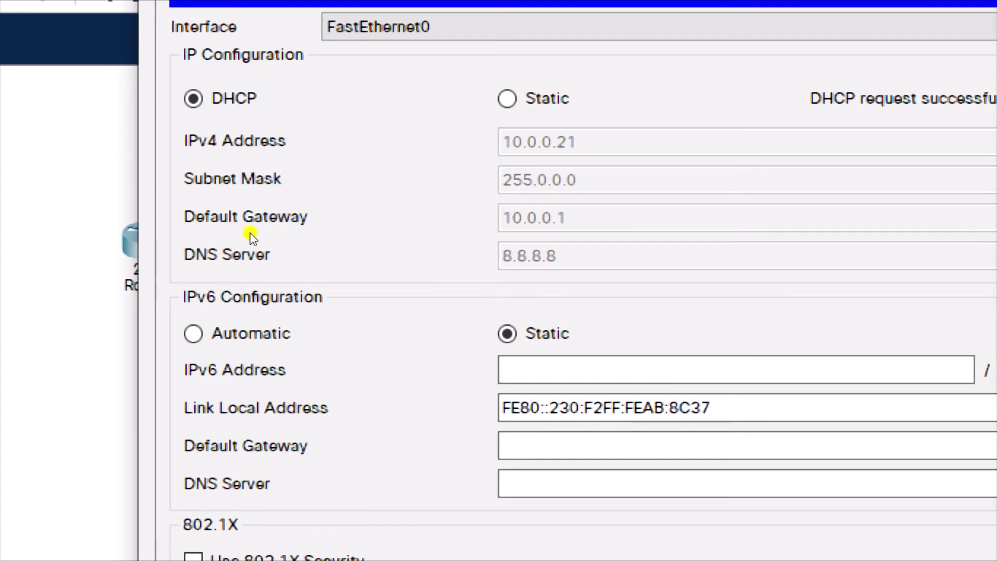
left_click(40, 252)
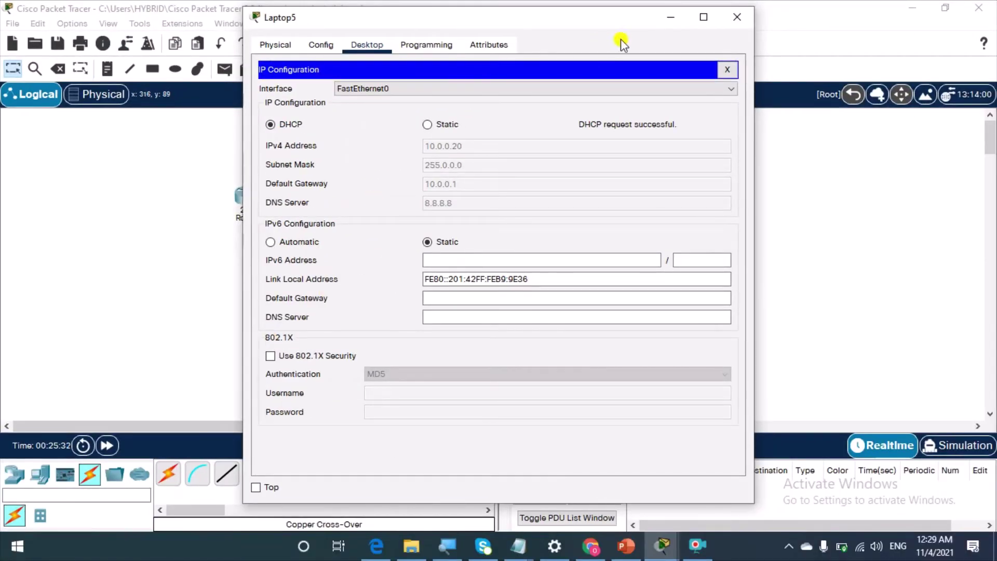
Place an AccessPoint-PT-N, Access Point2, to the right of Laptop5
left_click(730, 20)
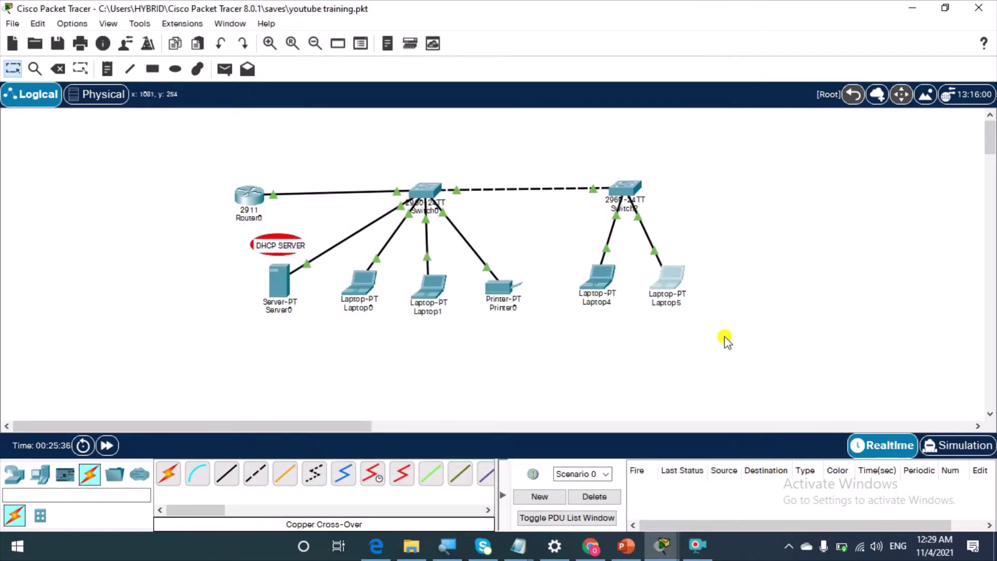
left_click_drag(668, 286, 661, 289)
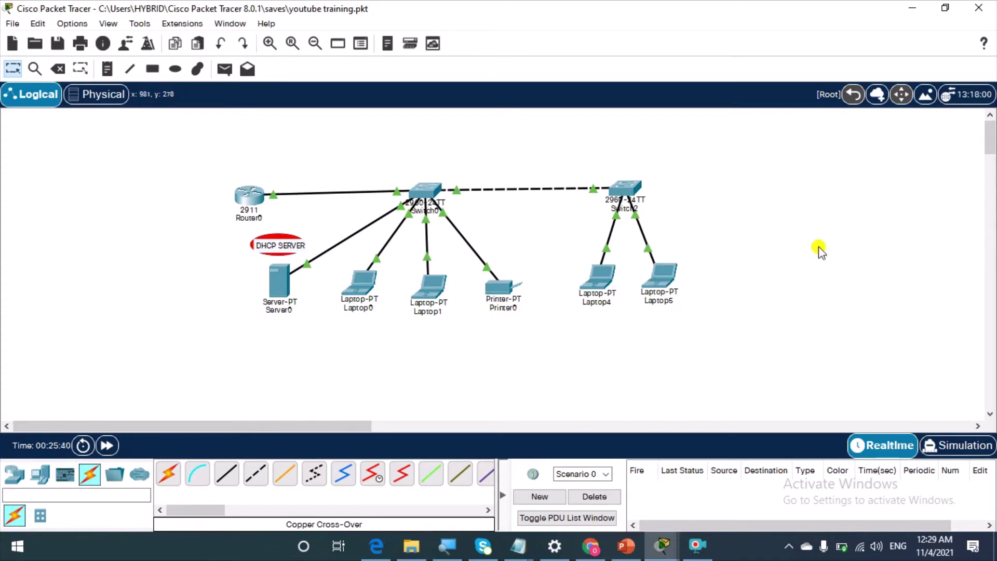
left_click(41, 474)
left_click(14, 474)
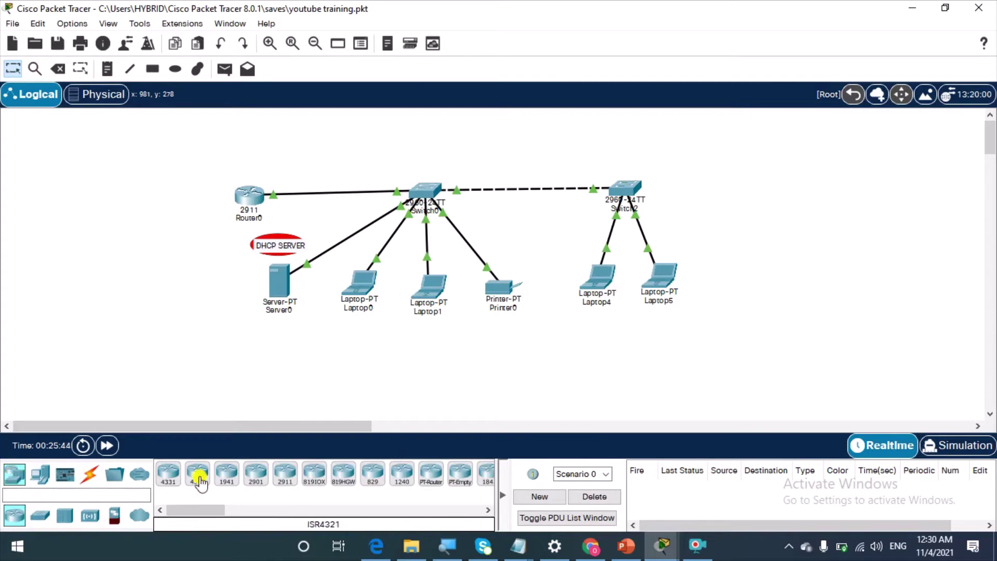
left_click(90, 515)
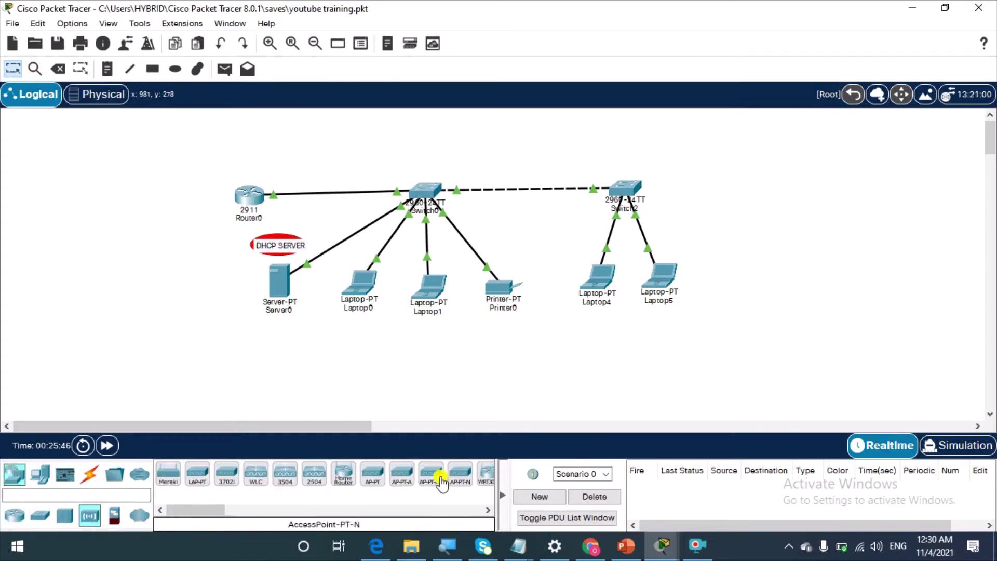
left_click(461, 475)
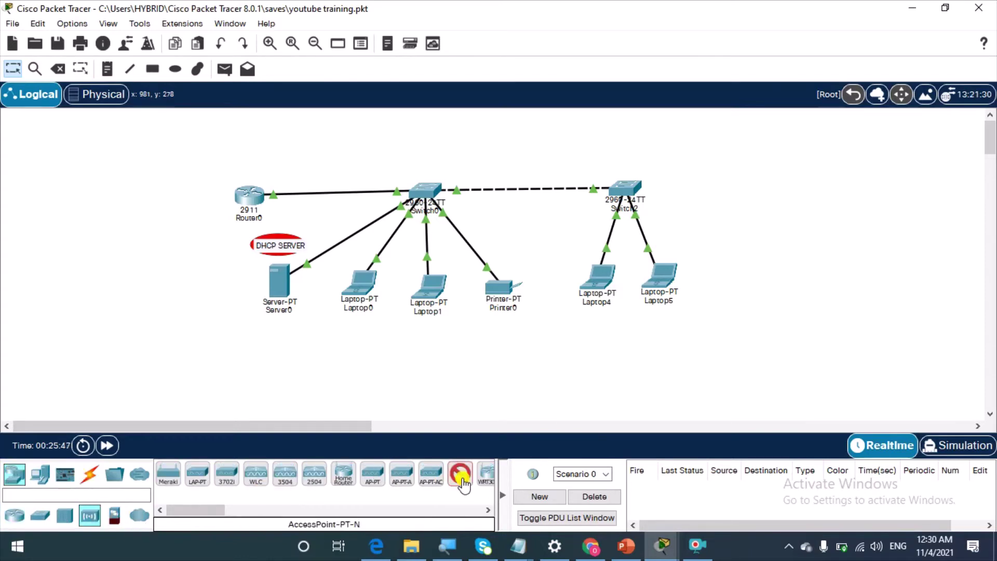
left_click(722, 280)
left_click_drag(722, 281, 722, 281)
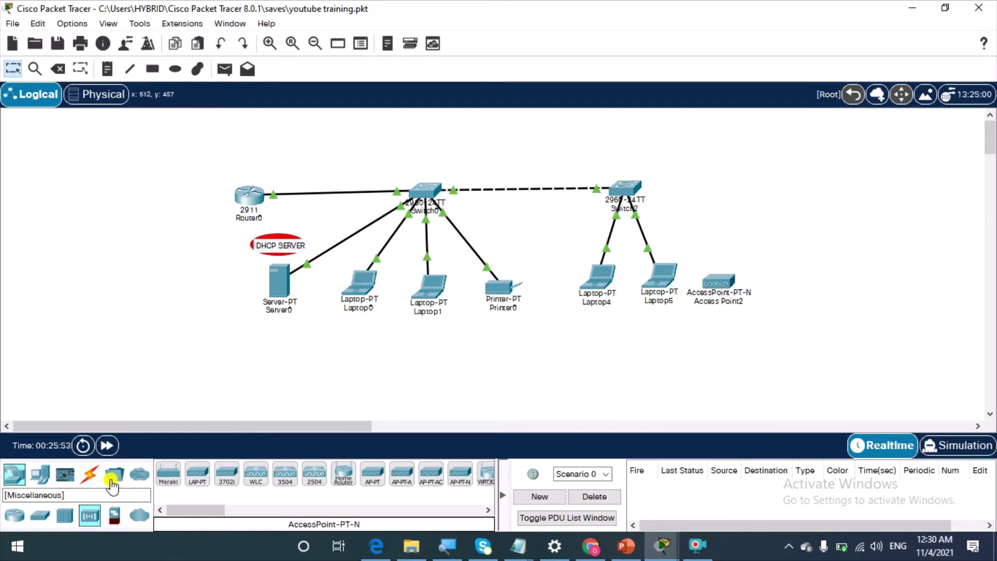
Cable Switch2 FastEthernet0/3 to Access Point2 Port 0 with copper straight-through
left_click(89, 479)
left_click(226, 473)
left_click(626, 188)
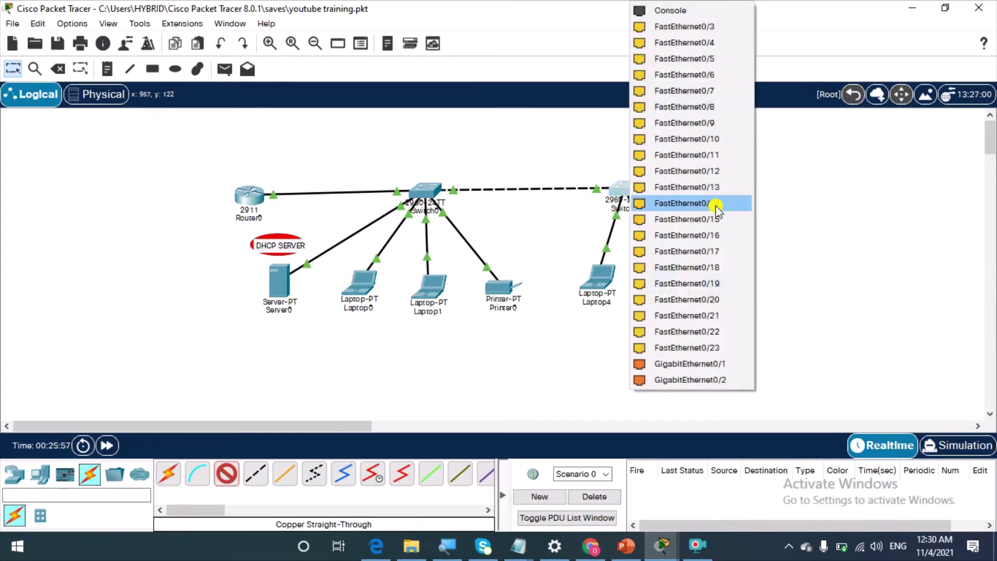
left_click(699, 26)
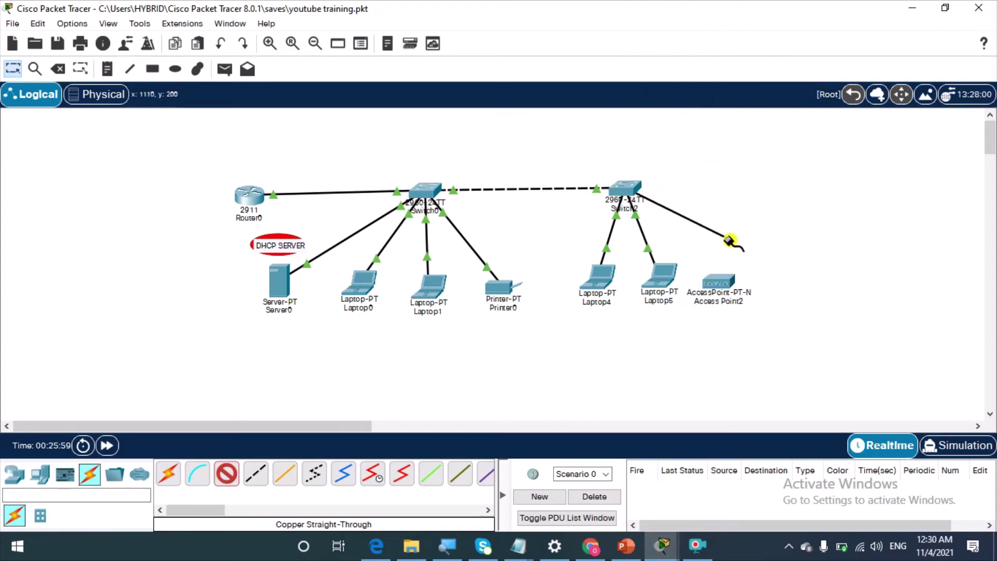
left_click(730, 294)
left_click(724, 288)
left_click(754, 293)
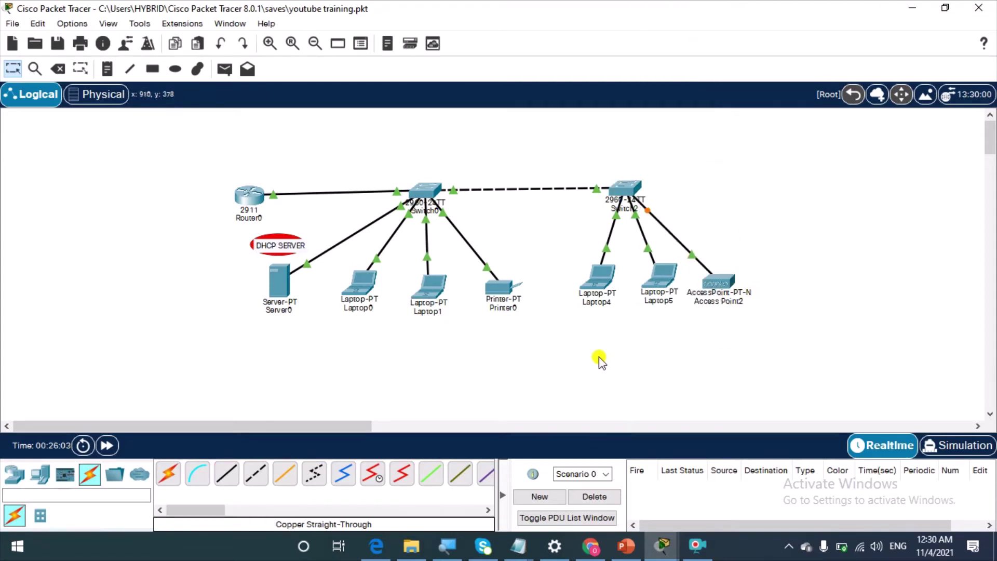
Place Tablet PC1 above and Smartphone1 below Access Point2 so both associate wirelessly
left_click(40, 475)
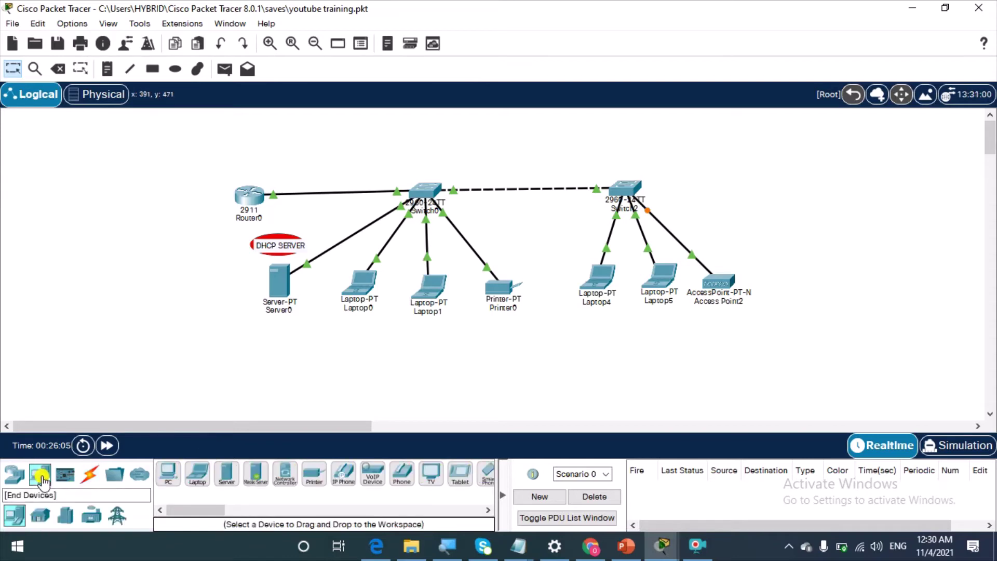
left_click_drag(207, 510, 227, 512)
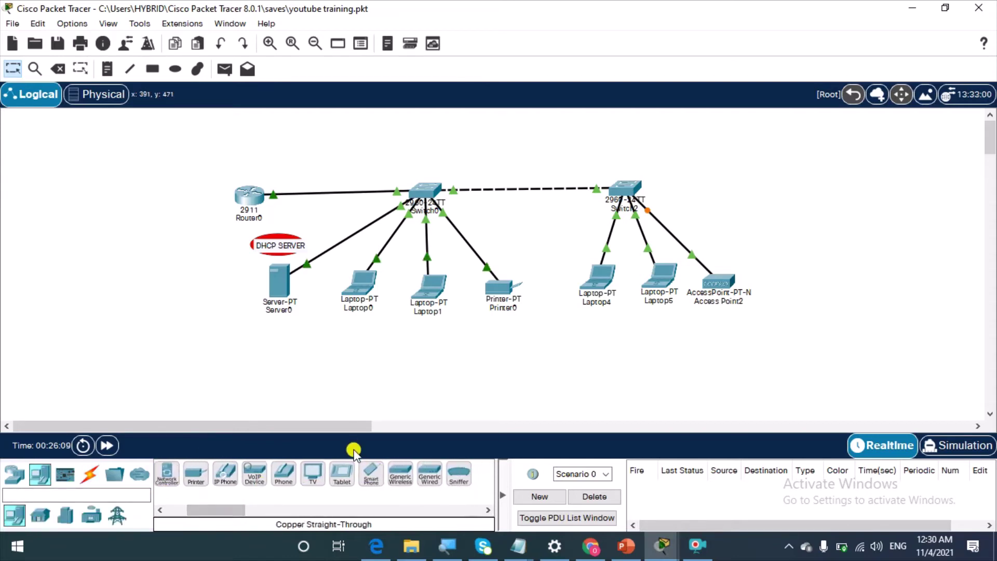
left_click_drag(343, 474, 726, 216)
left_click(725, 205)
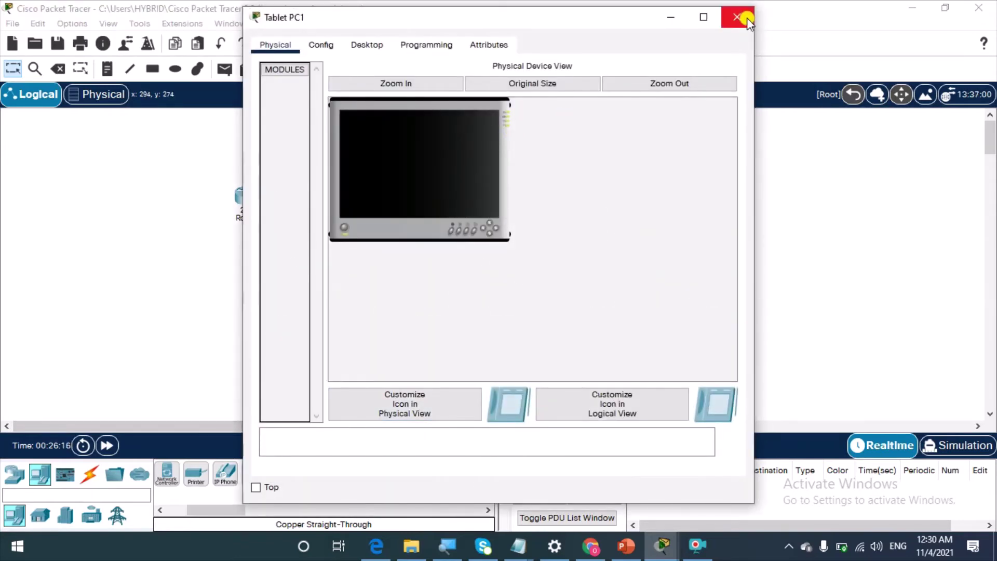
left_click(747, 18)
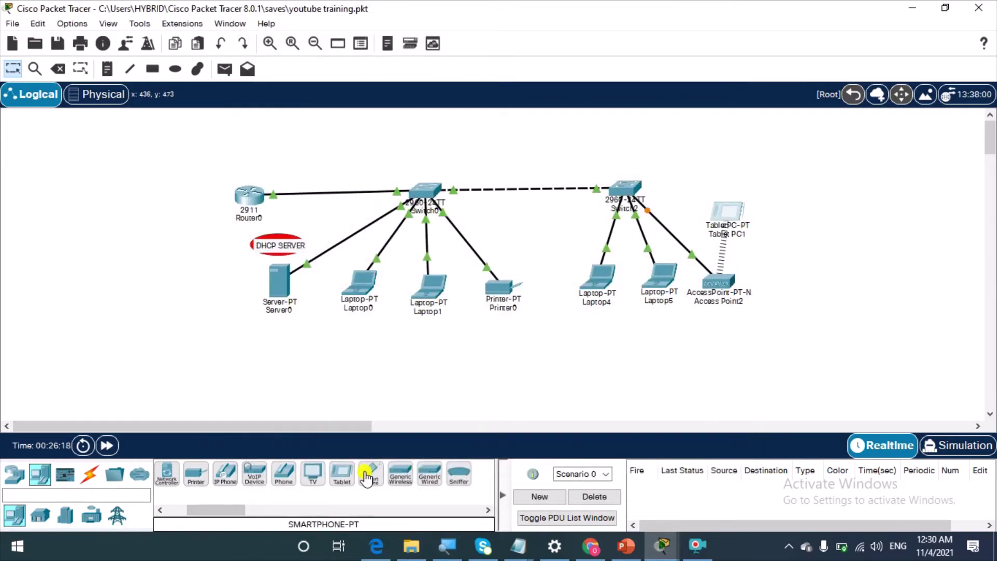
left_click_drag(367, 477, 727, 363)
left_click_drag(732, 206, 721, 204)
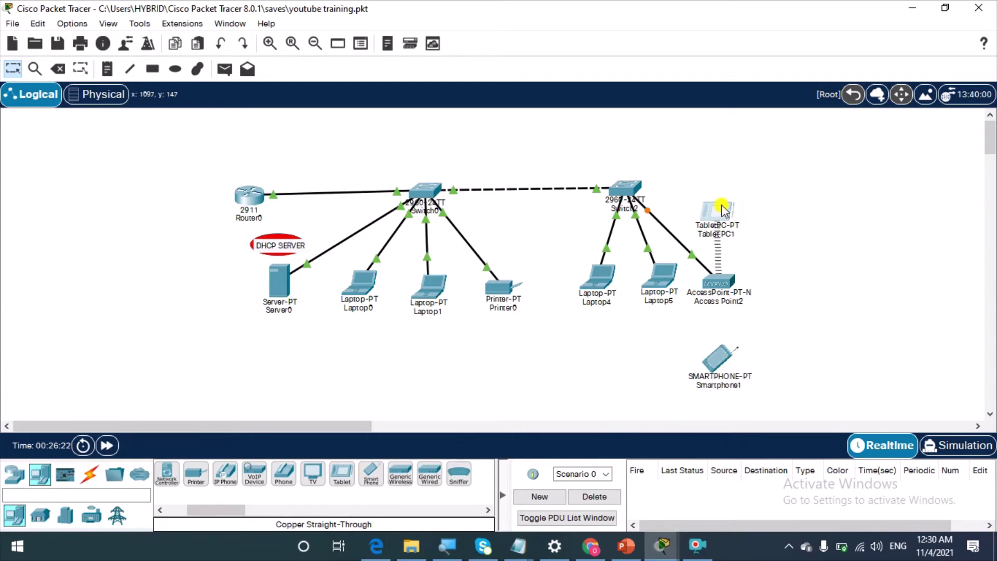
scroll(726, 358, "down", 1)
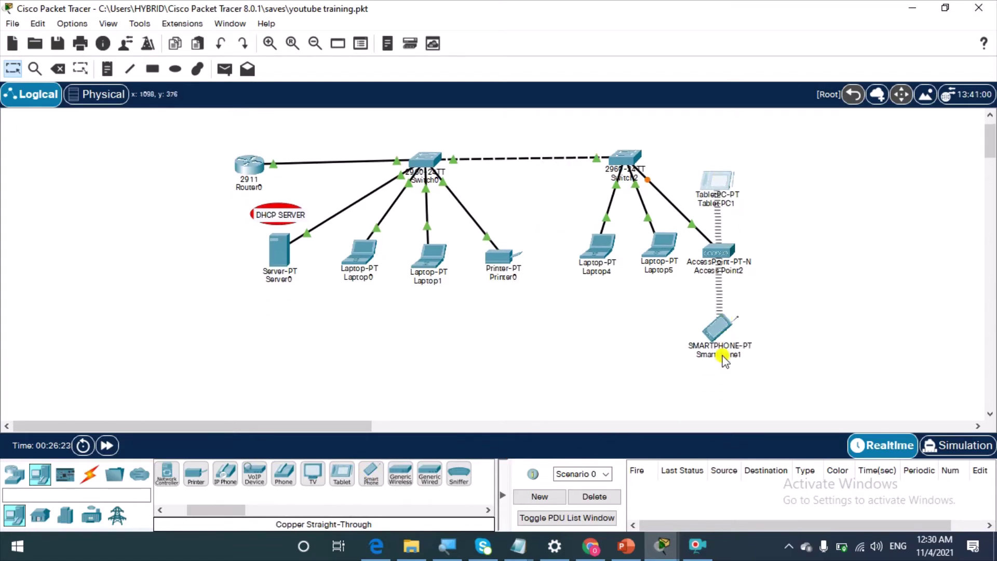
Show Access Point2's Config for Port 0: on, 100 Mbps, half duplex
left_click(727, 251)
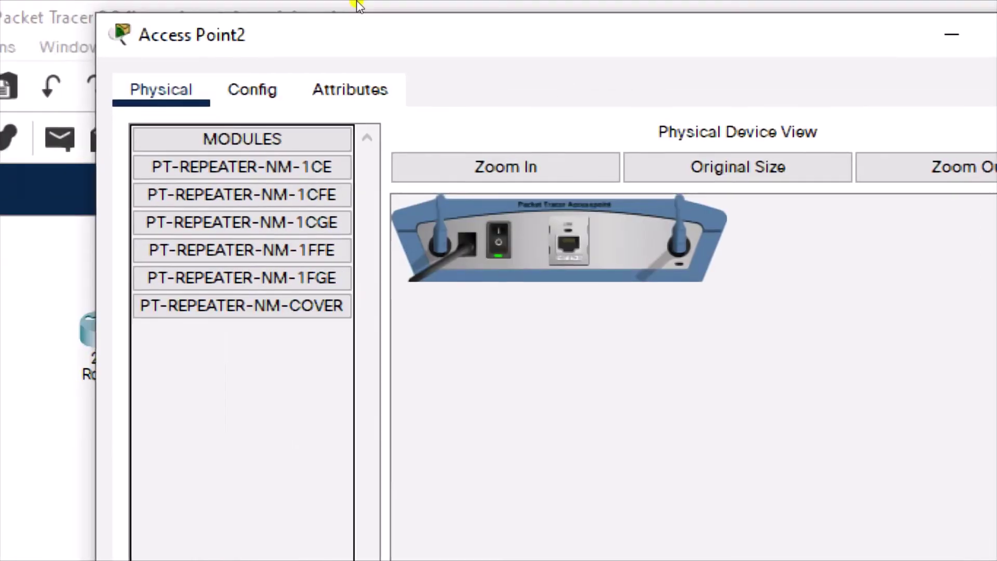
left_click(291, 84)
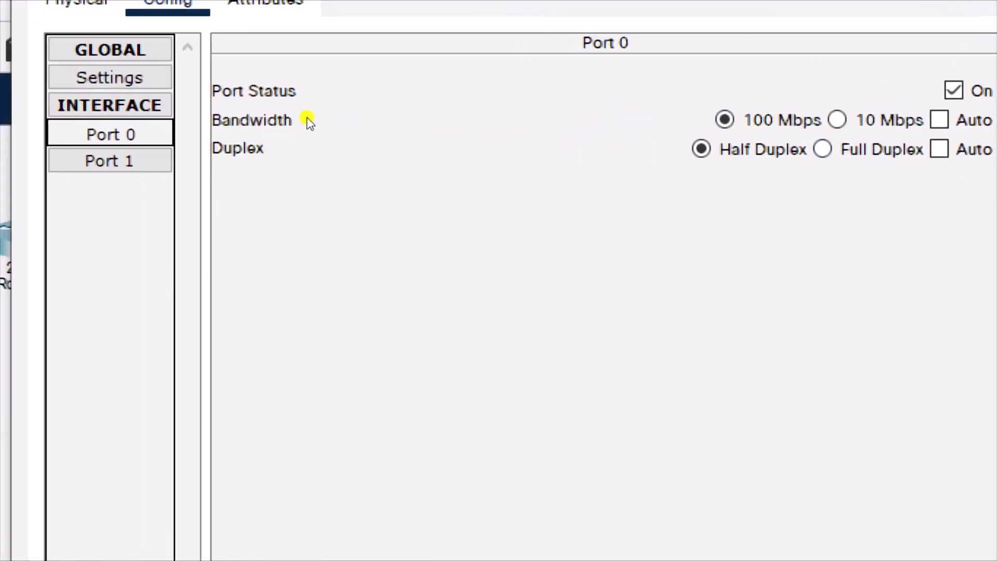
Rename Access Point2's Port 1 SSID from Default to SALES
key("Down")
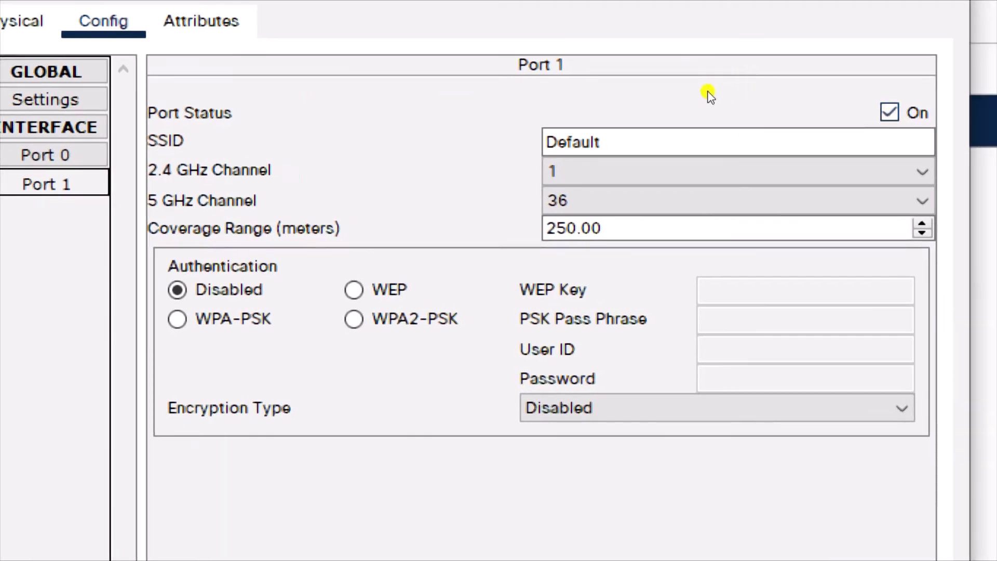
key("Tab")
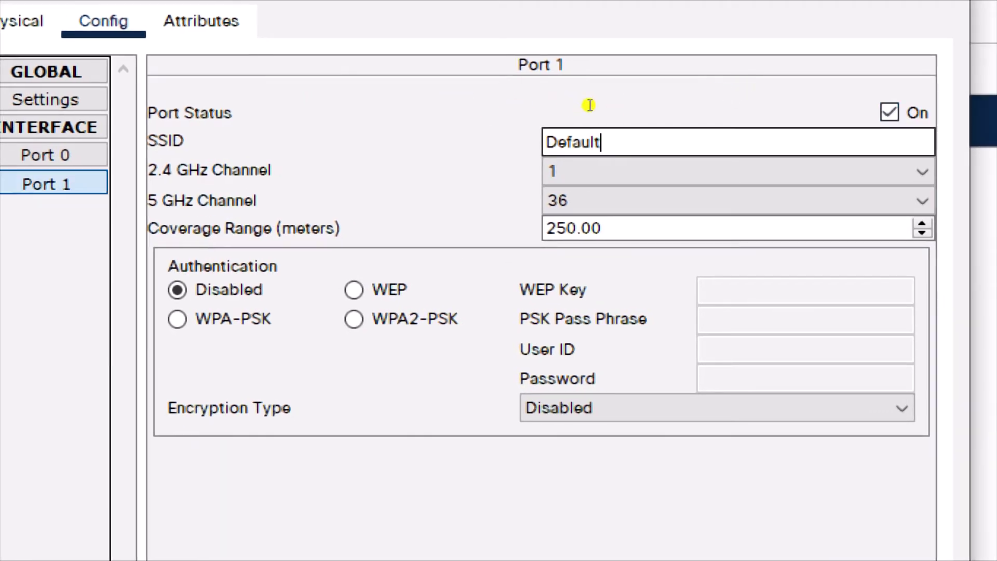
key("BackSpace")
key("BackSpace")
key("BackSpace")
key("BackSpace")
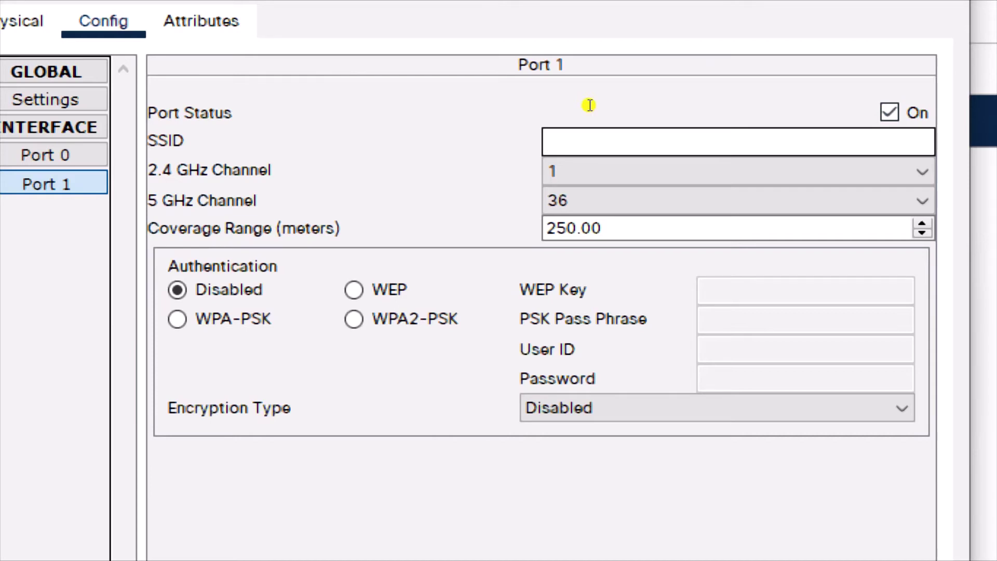
type("HOME")
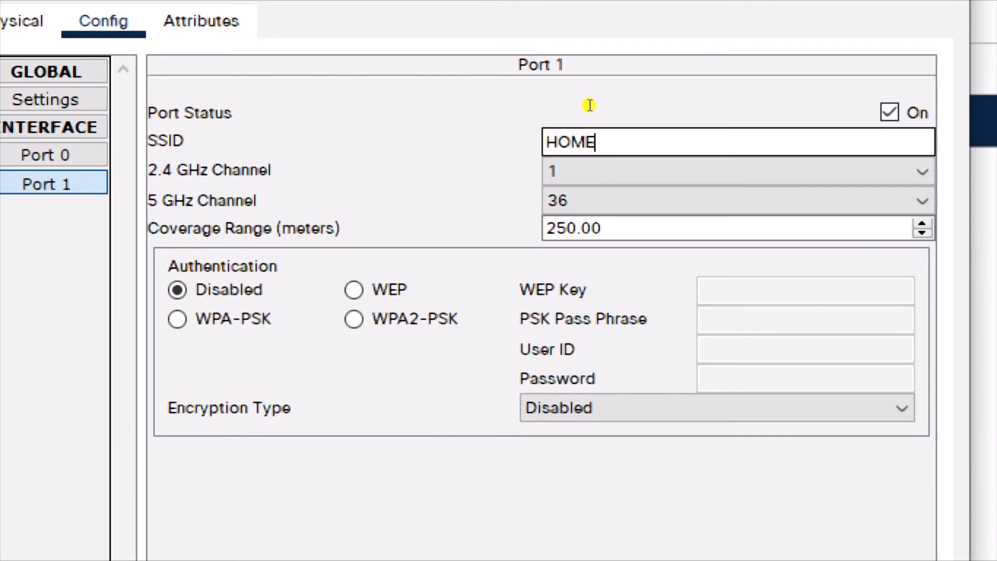
key("BackSpace")
key("BackSpace")
key("BackSpace")
type("LAES")
key("BackSpace")
key("BackSpace")
key("BackSpace")
key("BackSpace")
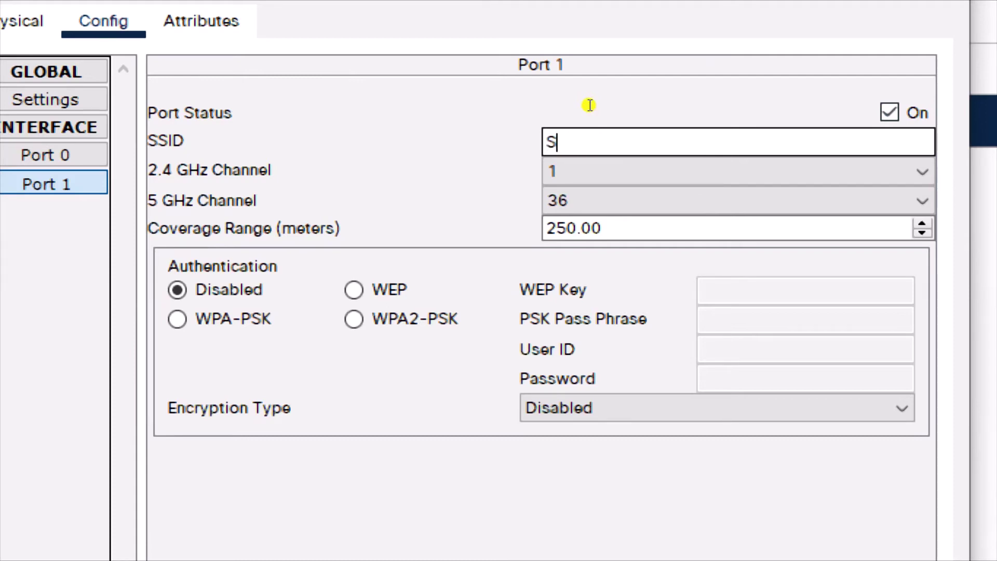
type("ALES")
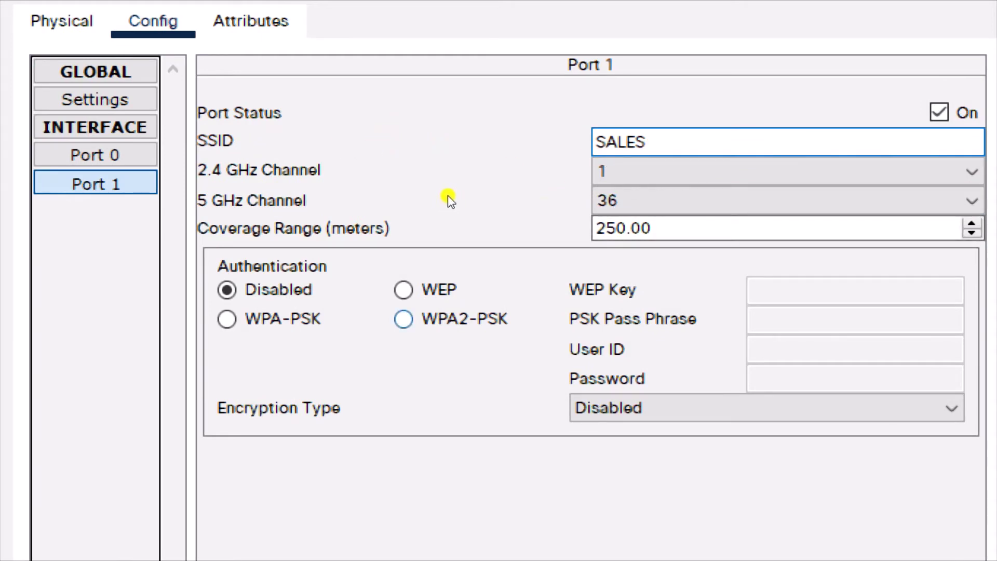
Secure Port 1 with WPA2-PSK, the pass phrase, and AES encryption
key("space")
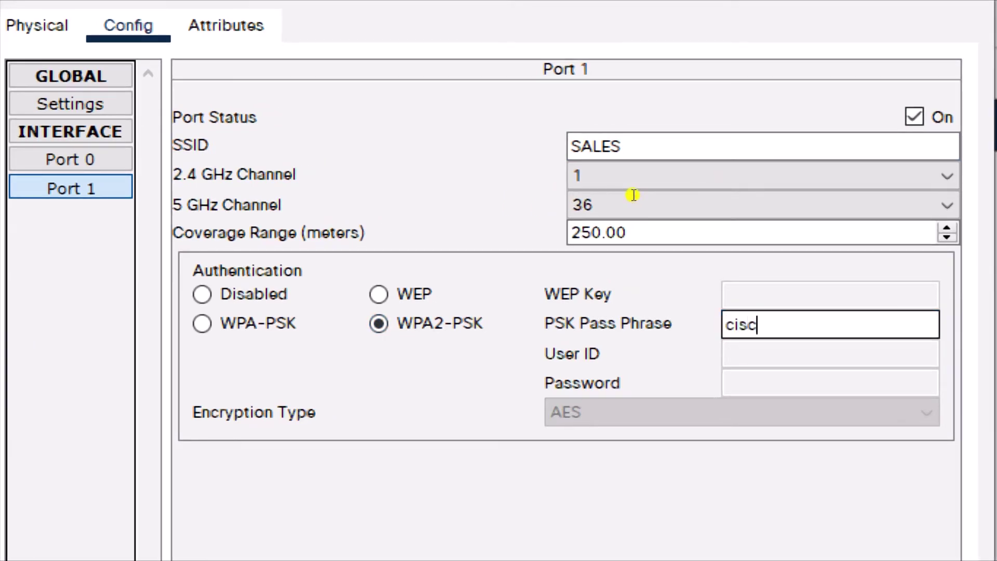
type("cisco123")
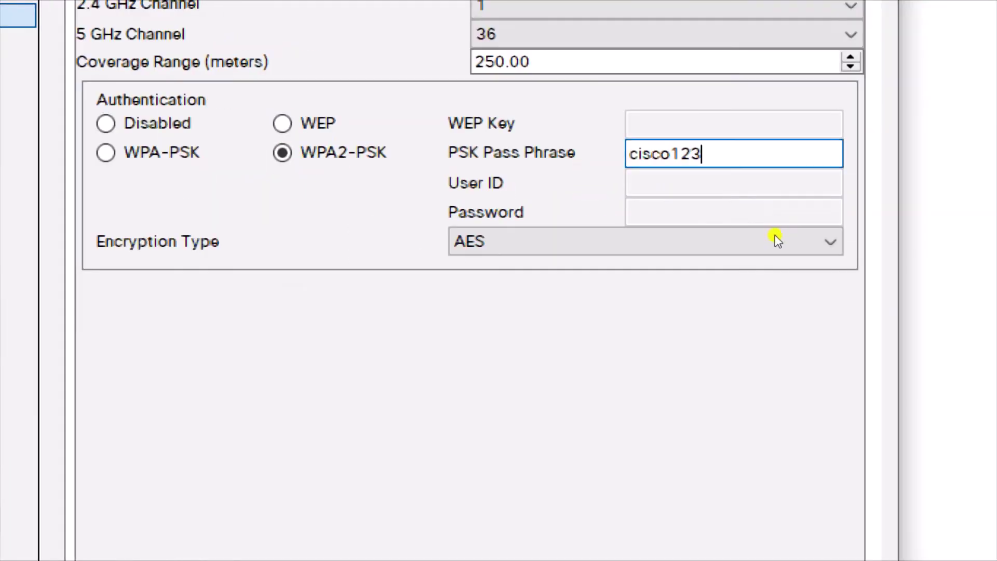
left_click(702, 236)
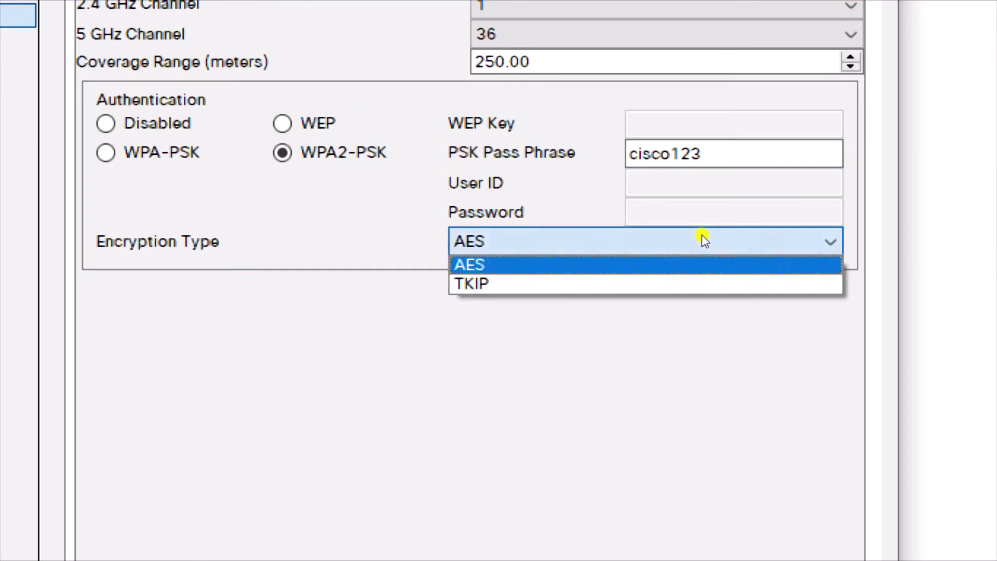
left_click(729, 234)
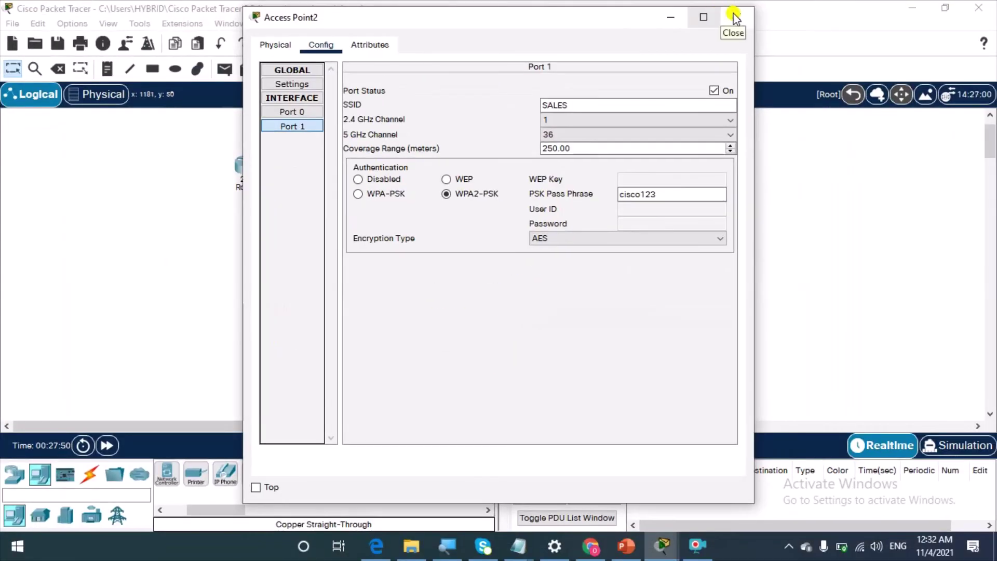
Close Access Point2's settings and bring up Tablet PC1's Wireless0 configuration
left_click(735, 17)
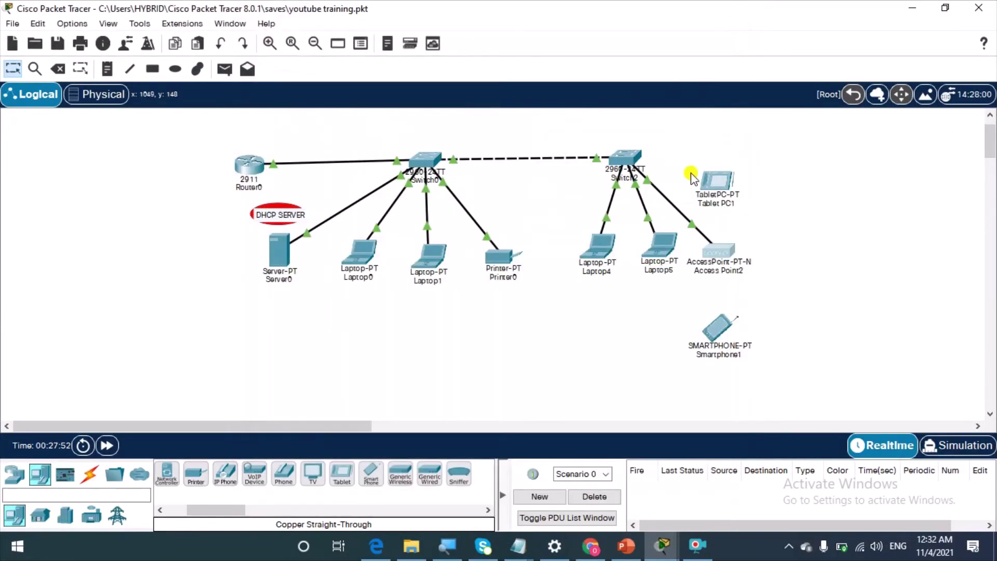
left_click(724, 187)
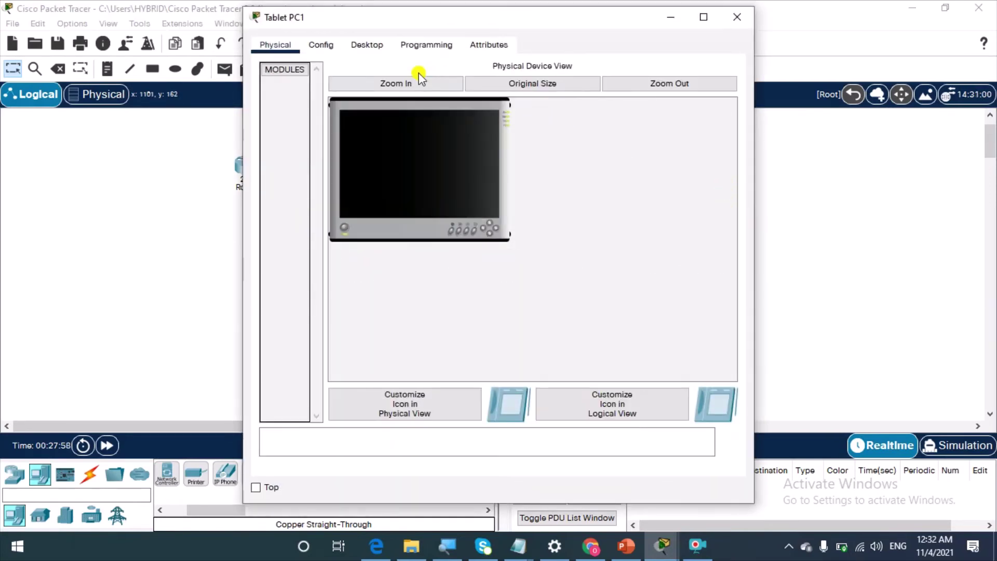
left_click(373, 44)
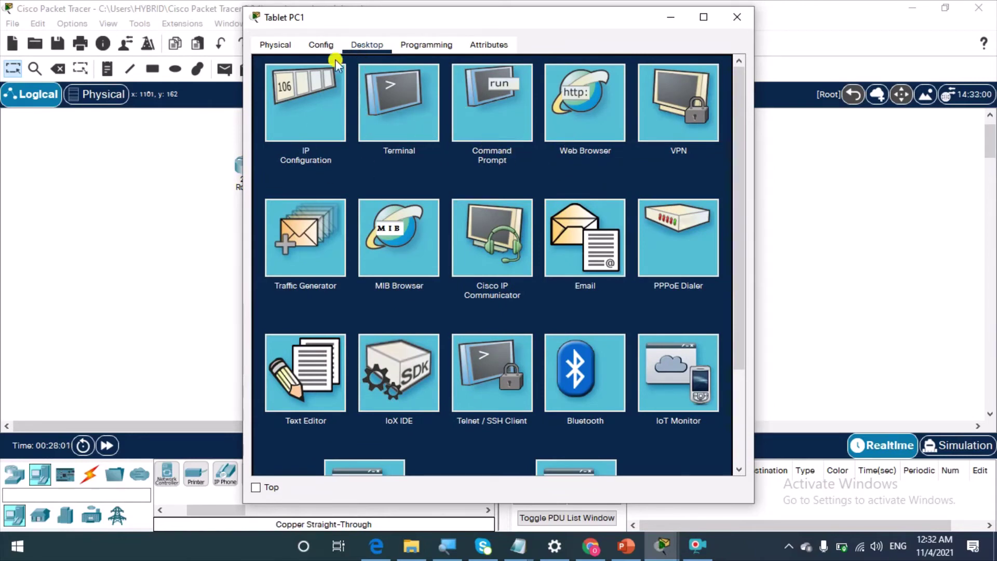
left_click(321, 45)
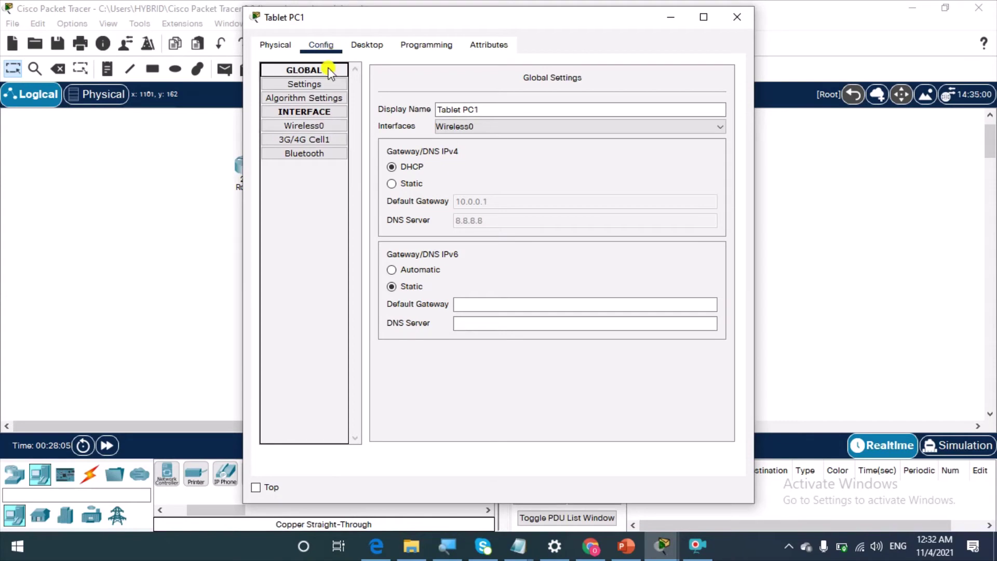
left_click(324, 128)
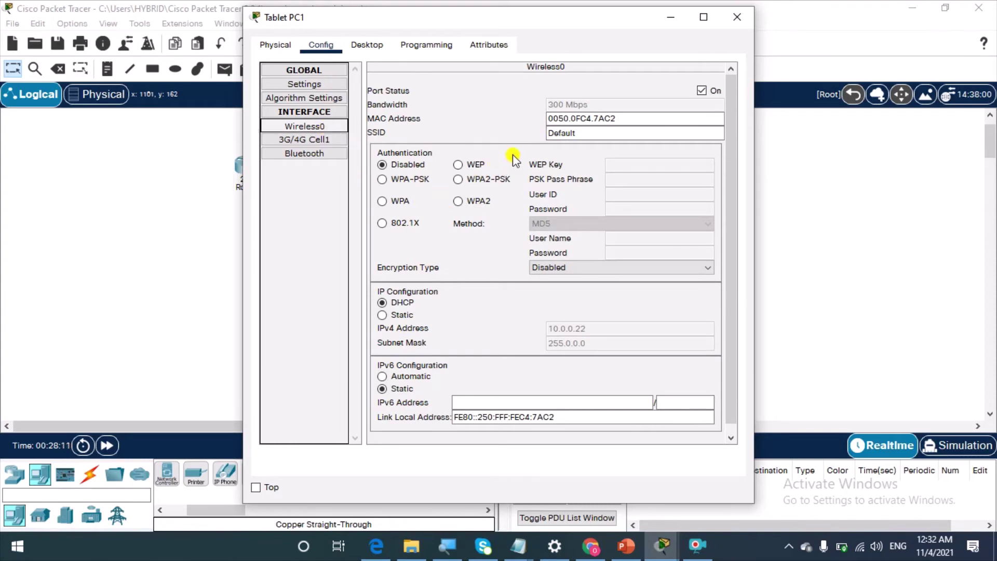
Give Tablet PC1 SSID HOME, WPA2-PSK with the pass phrase, and DHCP addressing
left_click(595, 136)
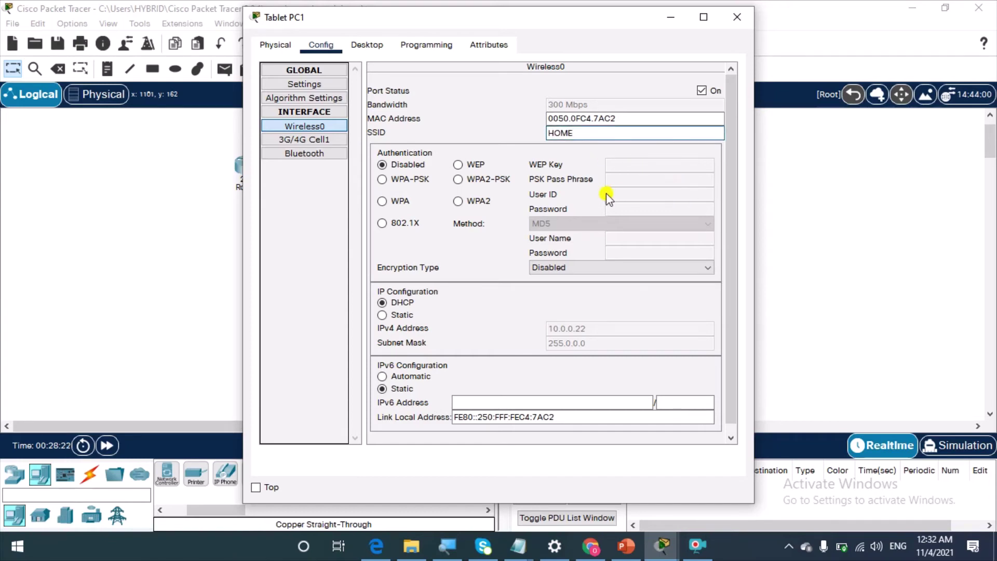
left_click(470, 183)
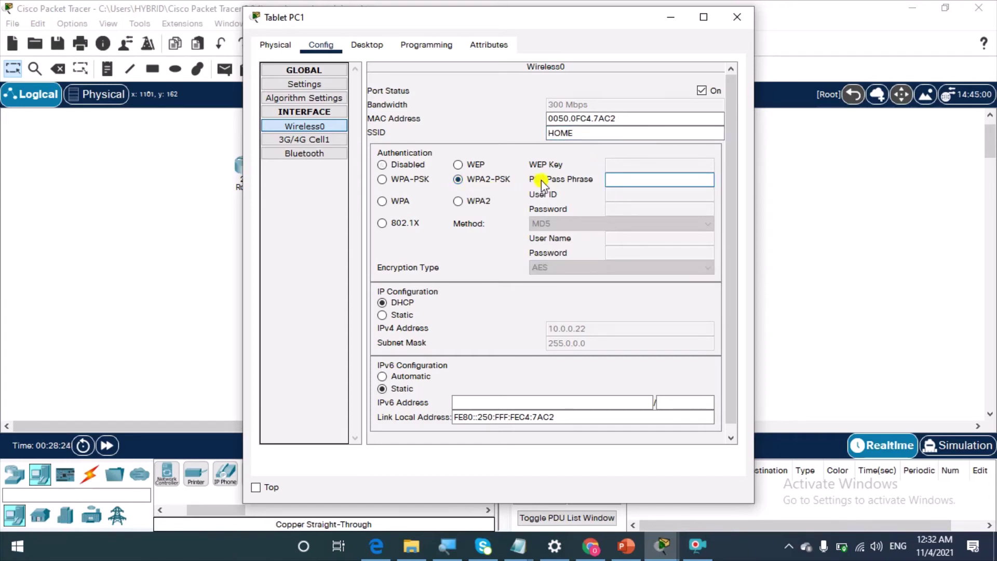
left_click(382, 314)
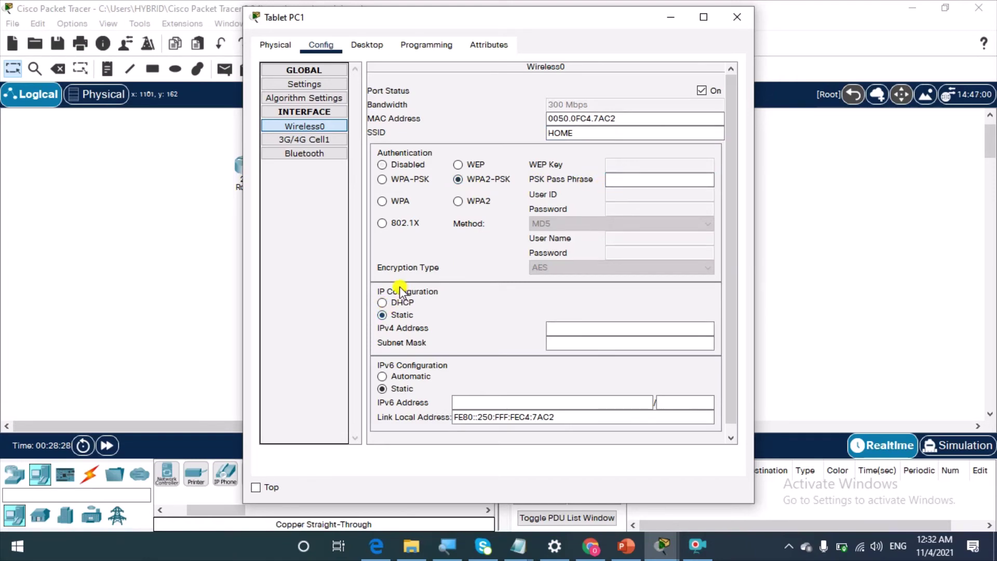
left_click(383, 302)
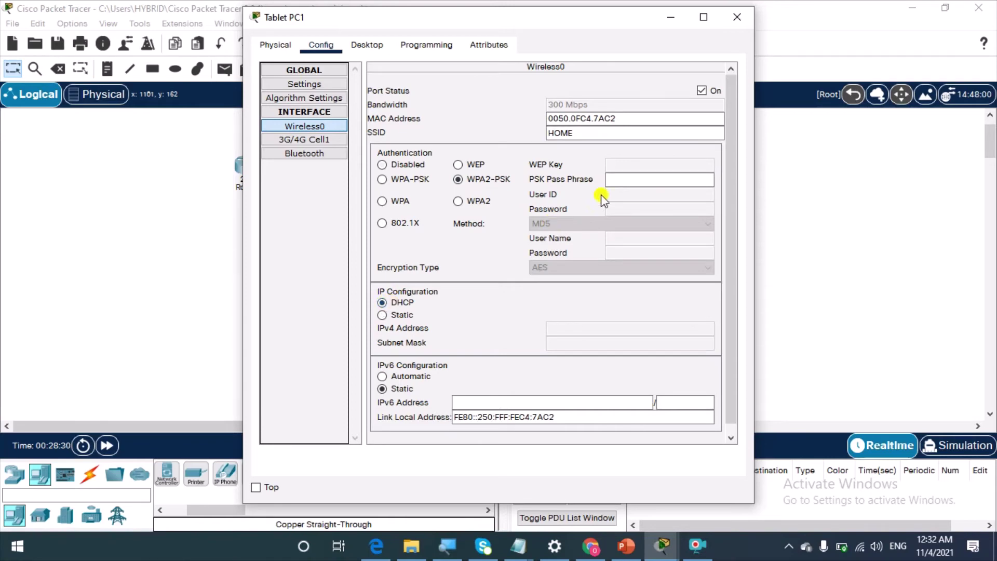
left_click(637, 177)
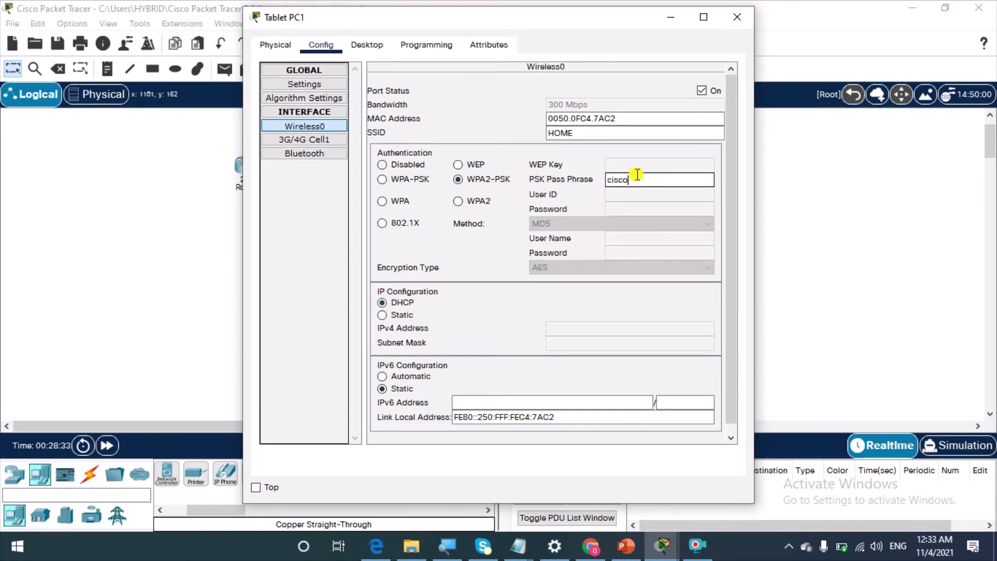
type("cisco123")
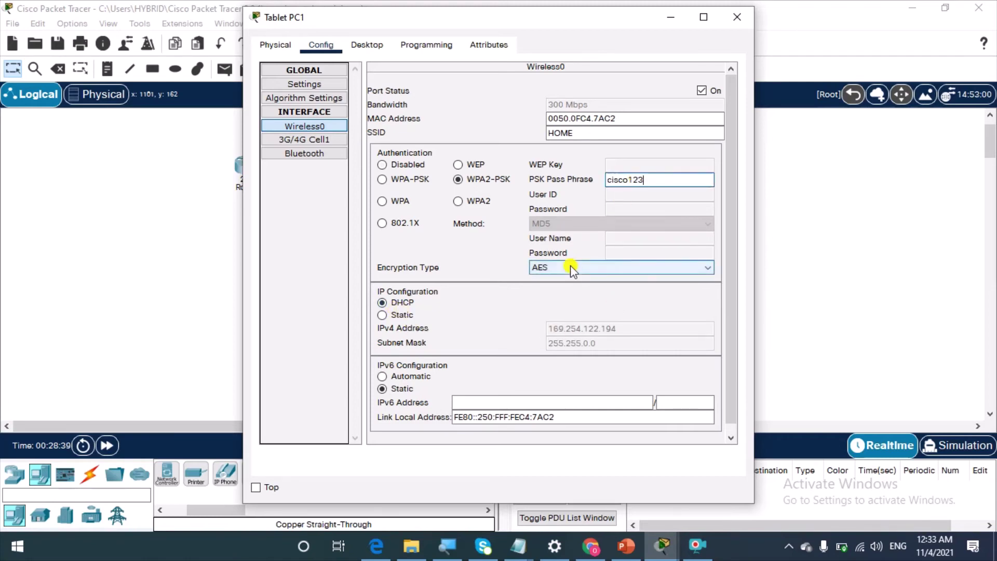
left_click(832, 224)
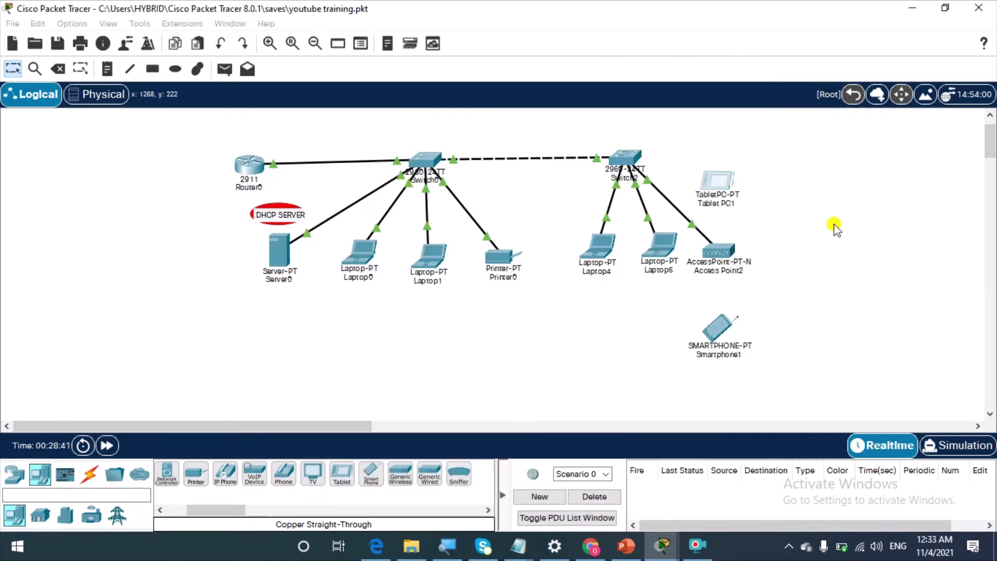
left_click(717, 183)
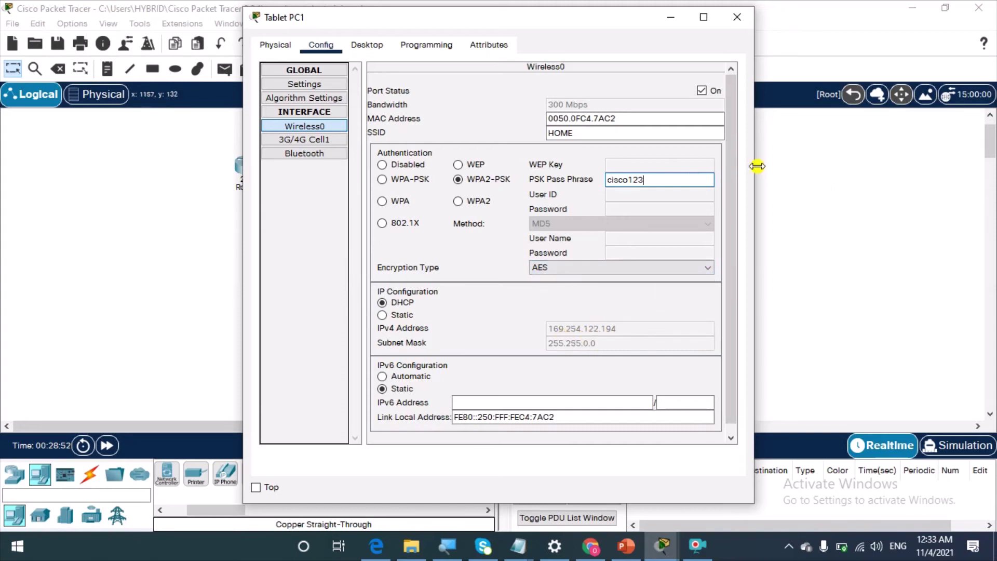
left_click(556, 134)
left_click(737, 17)
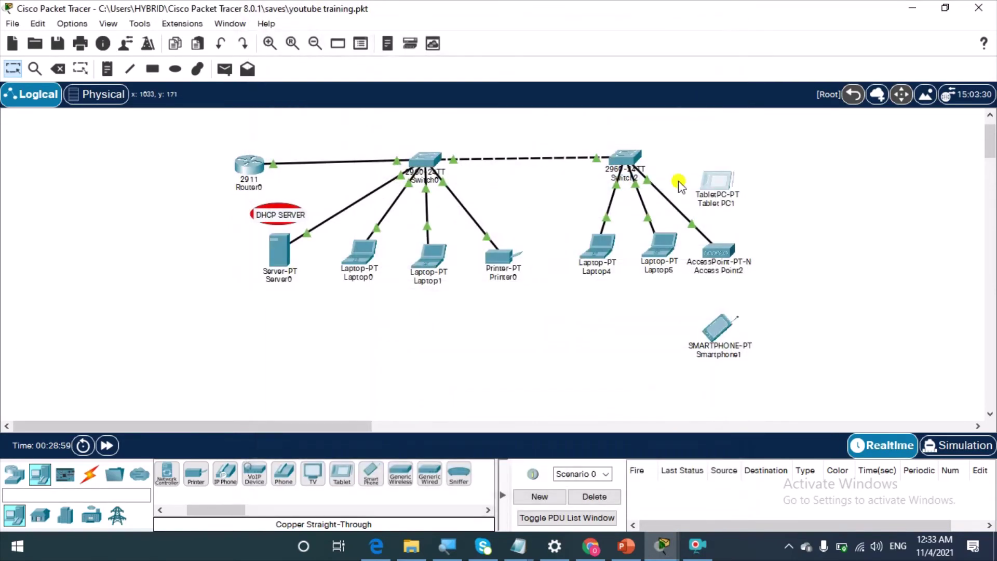
Bring up Smartphone1's Wireless0 configuration and keep DHCP addressing
left_click(718, 328)
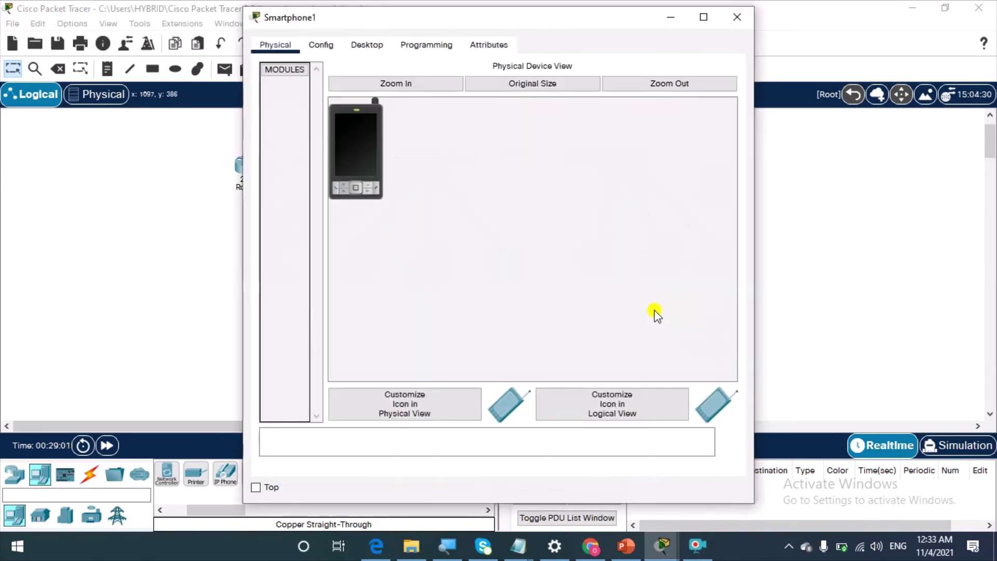
left_click(365, 45)
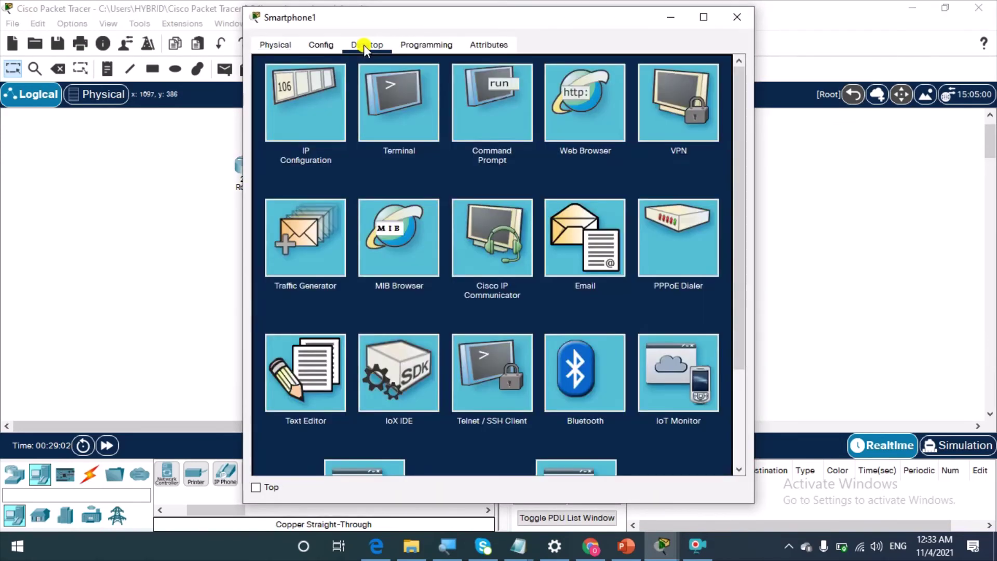
left_click(317, 48)
left_click(310, 127)
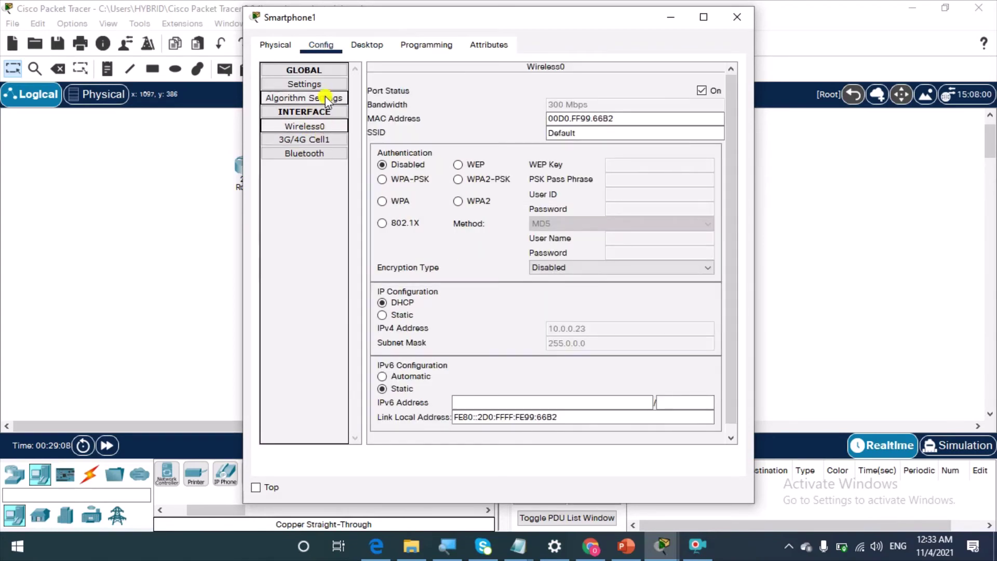
left_click(326, 111)
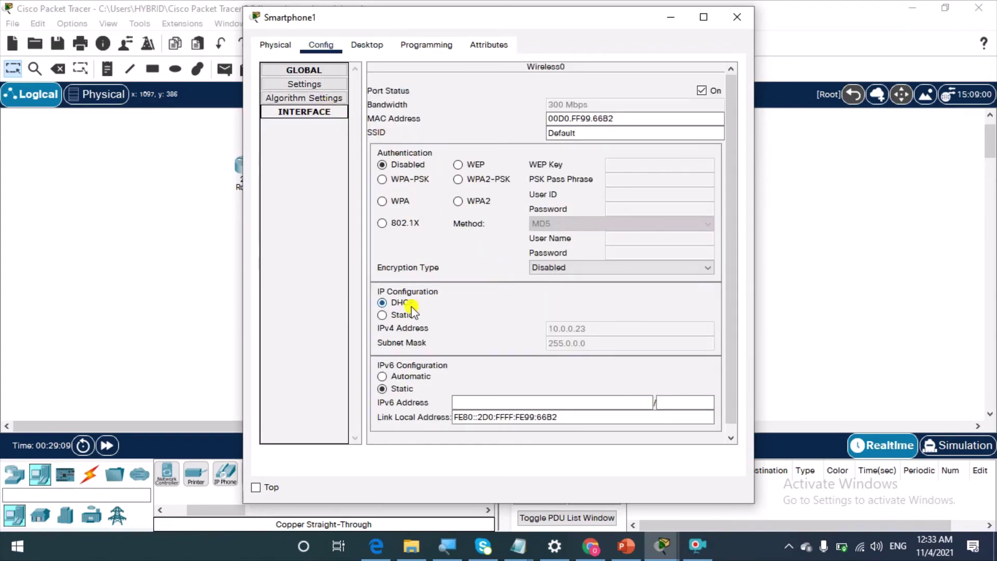
left_click(382, 316)
left_click(382, 302)
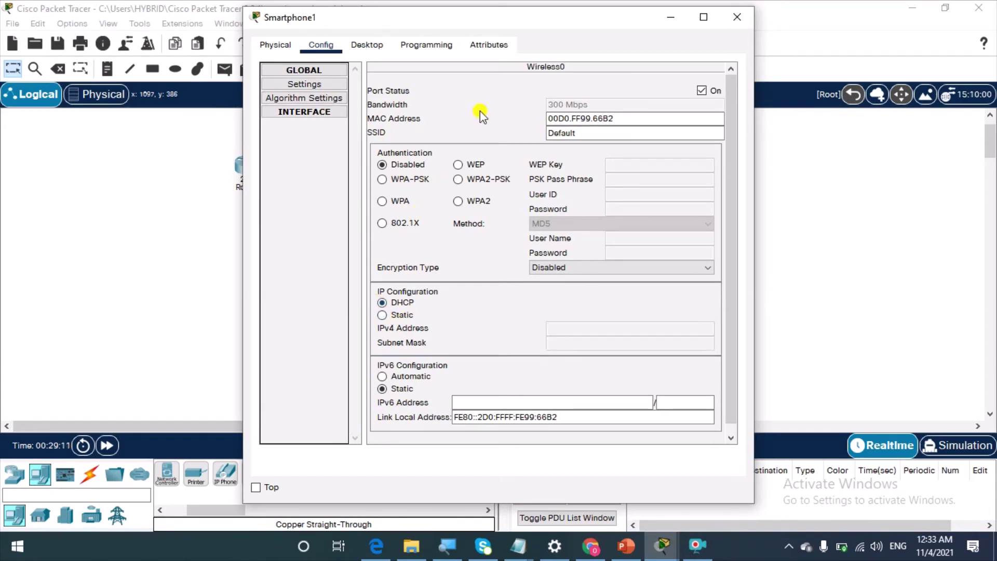
Give Smartphone1 SSID HOME and WPA2-PSK with the pass phrase
left_click(567, 132)
double_click(567, 132)
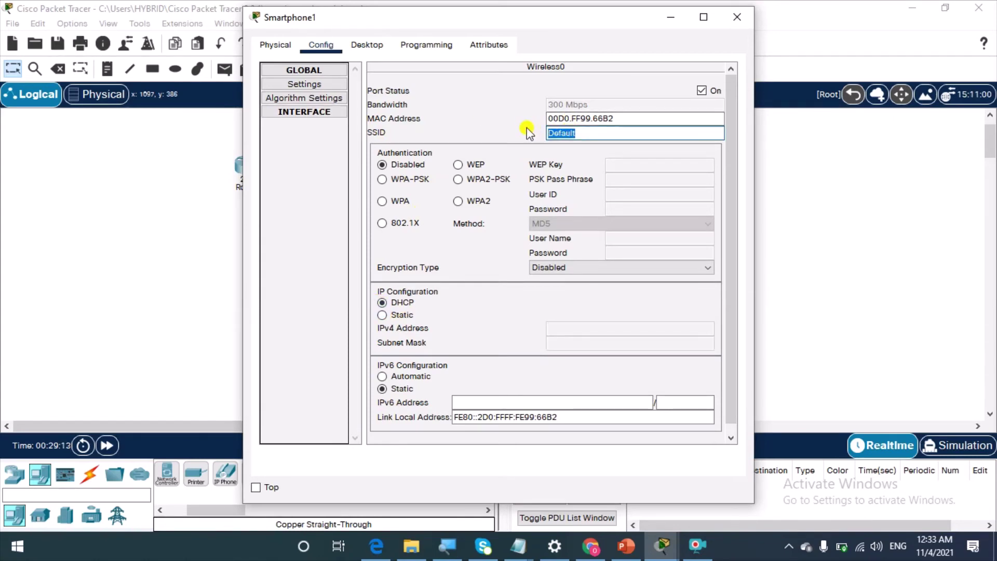
type("HOME")
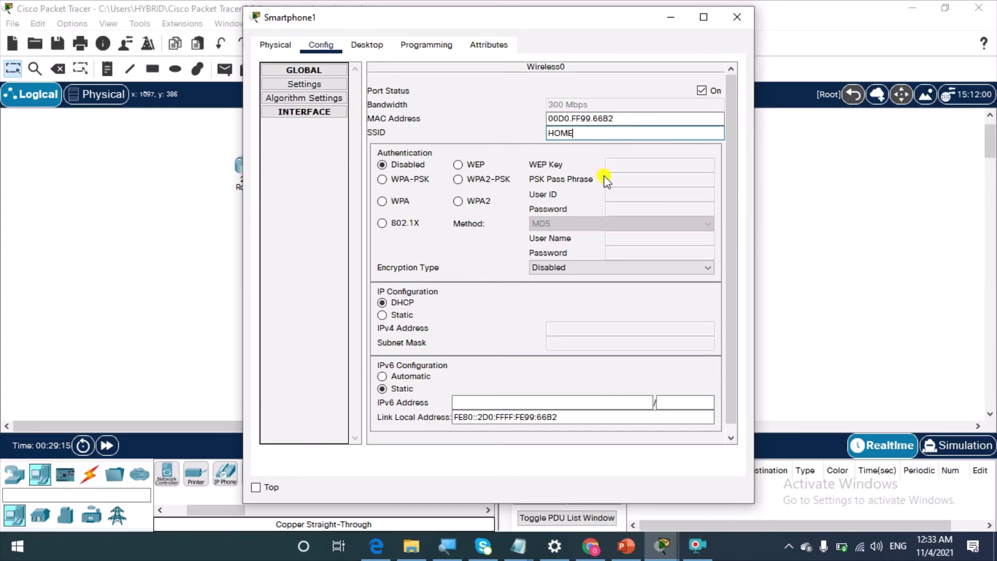
left_click(457, 179)
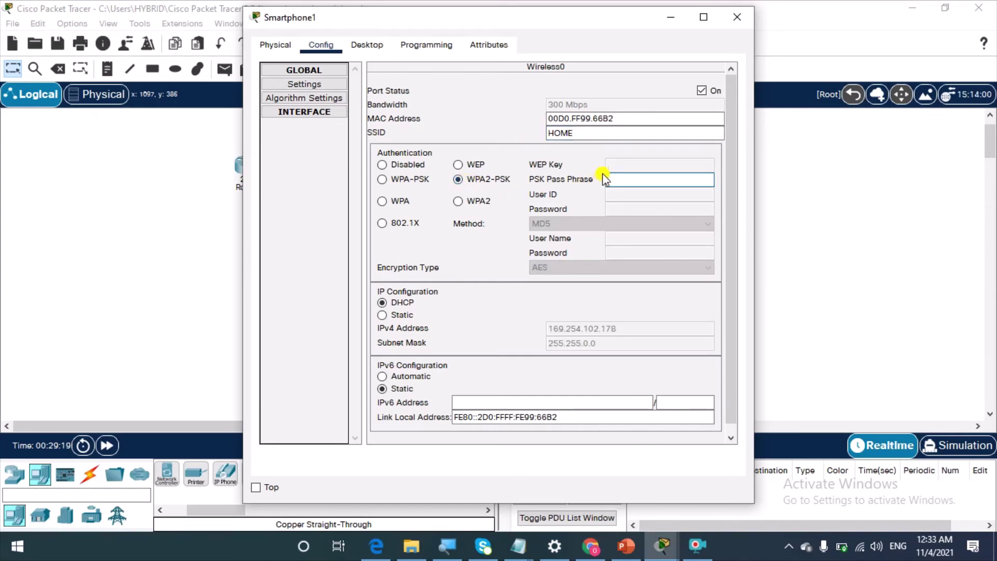
left_click(632, 179)
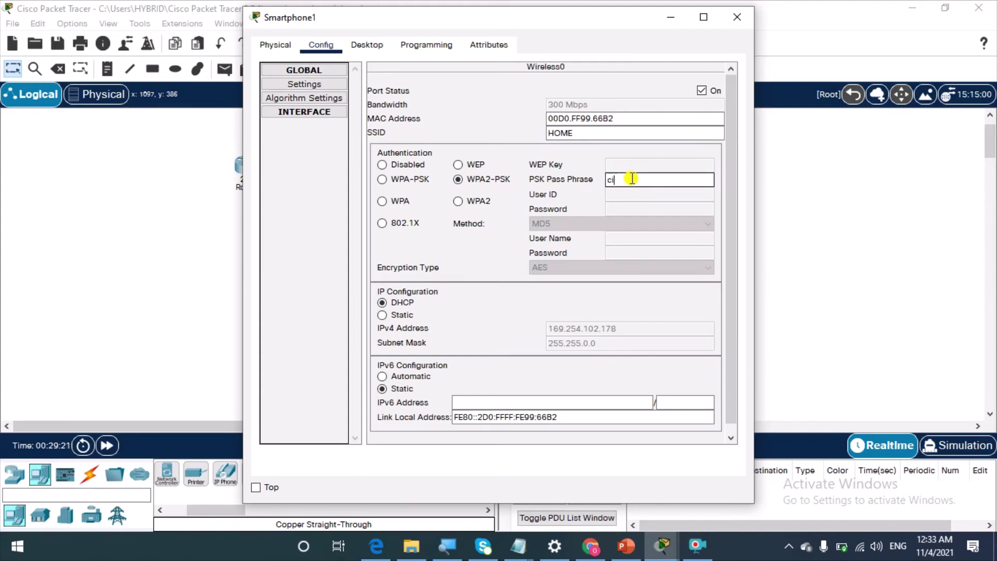
type("cisco123")
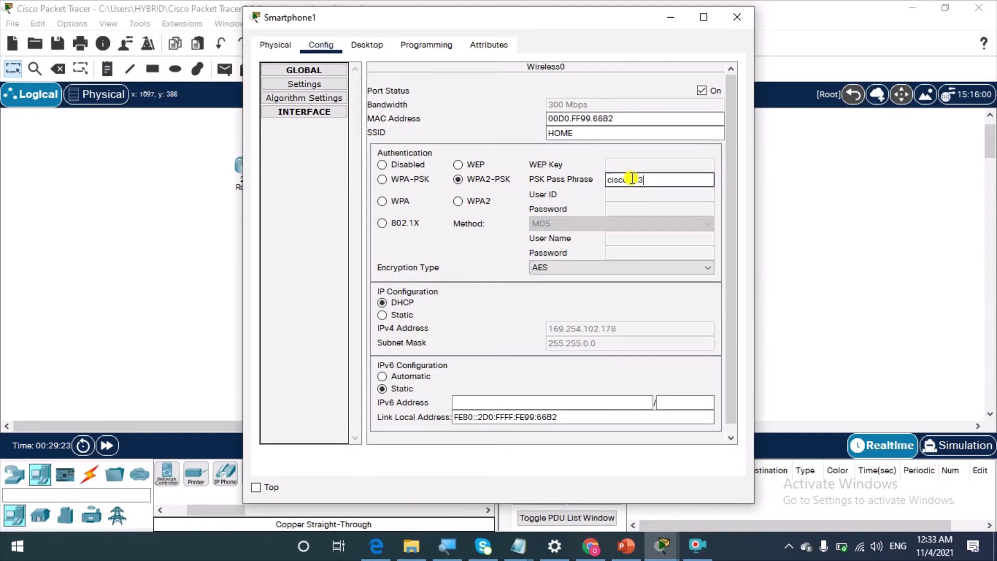
left_click(876, 196)
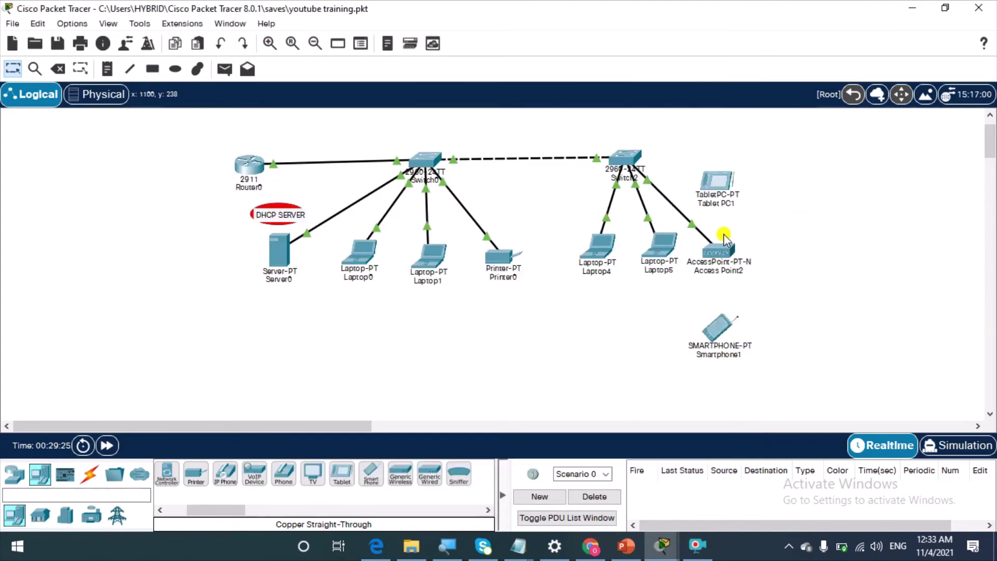
left_click(722, 180)
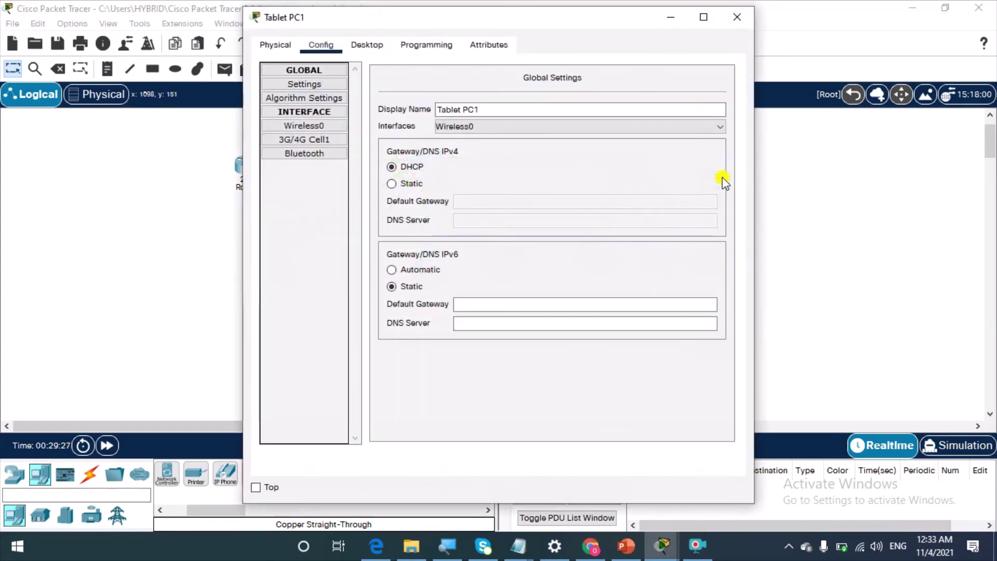
left_click(325, 124)
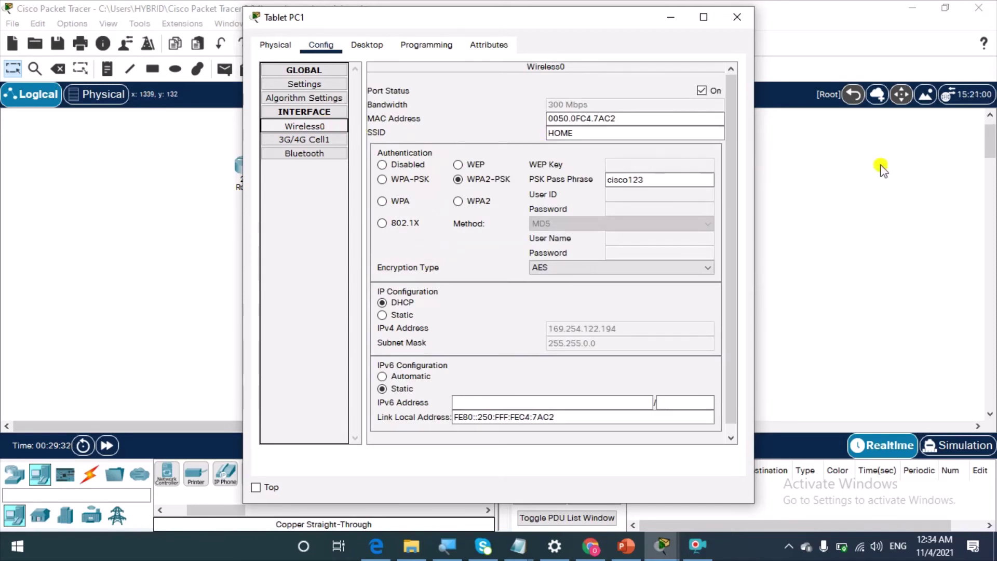
key("alt+F4")
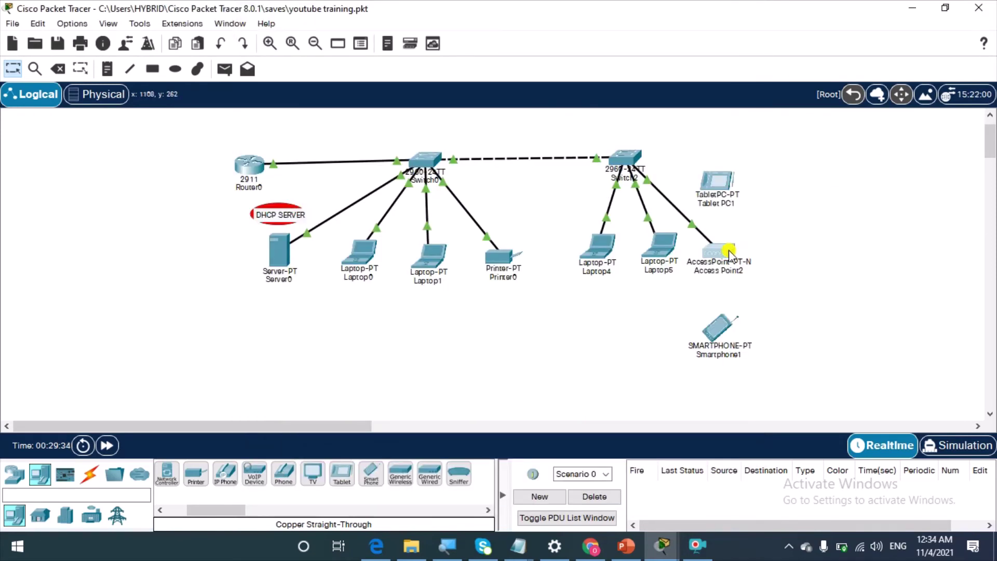
left_click(727, 254)
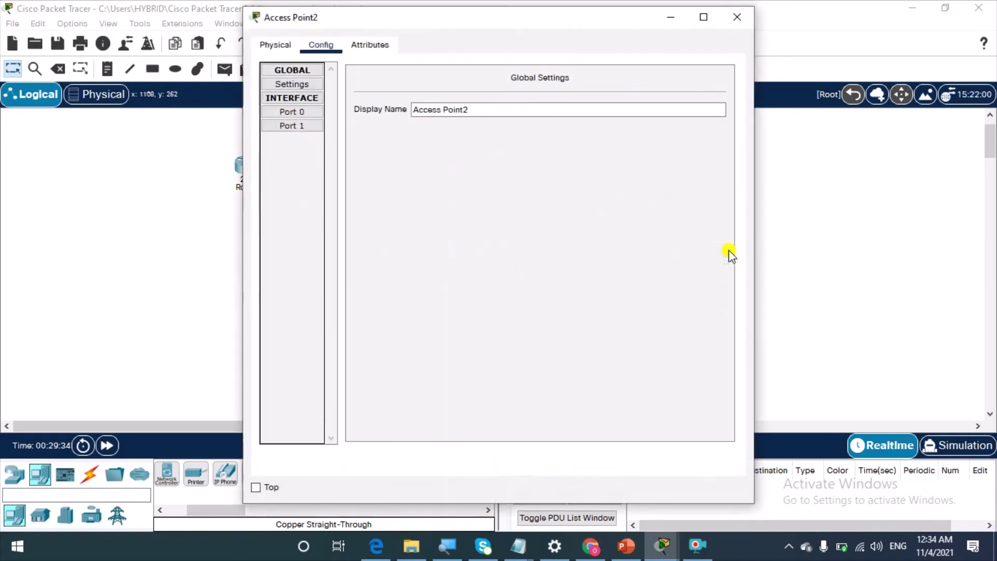
left_click(310, 115)
left_click(311, 127)
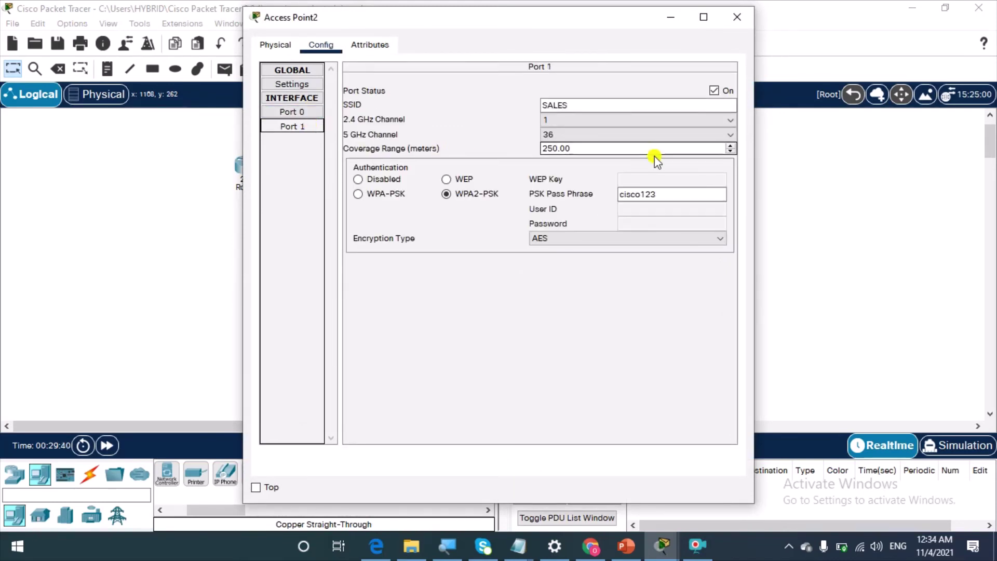
left_click(569, 106)
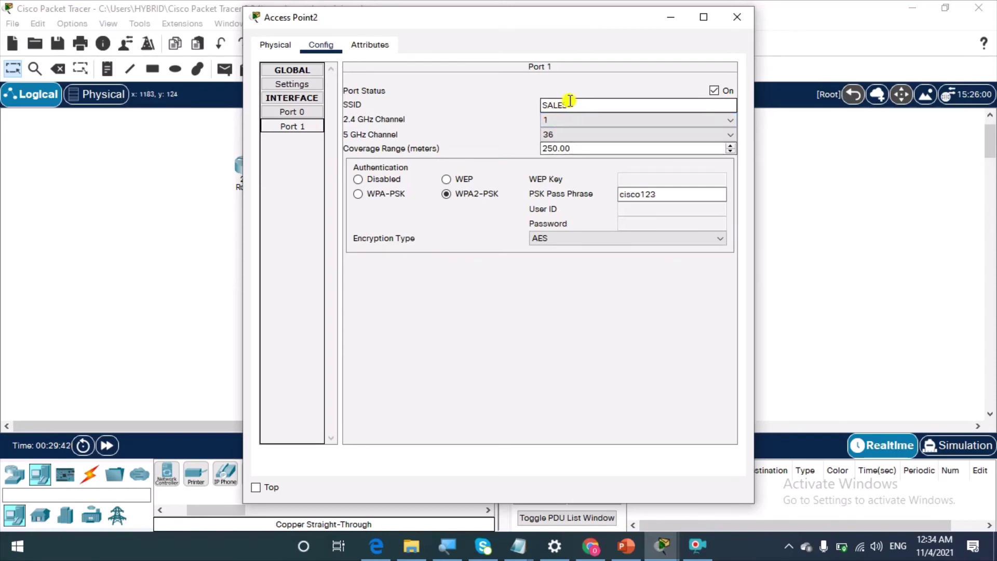
left_click(924, 185)
Change Tablet PC1's wireless SSID from HOME to SALES
left_click(717, 185)
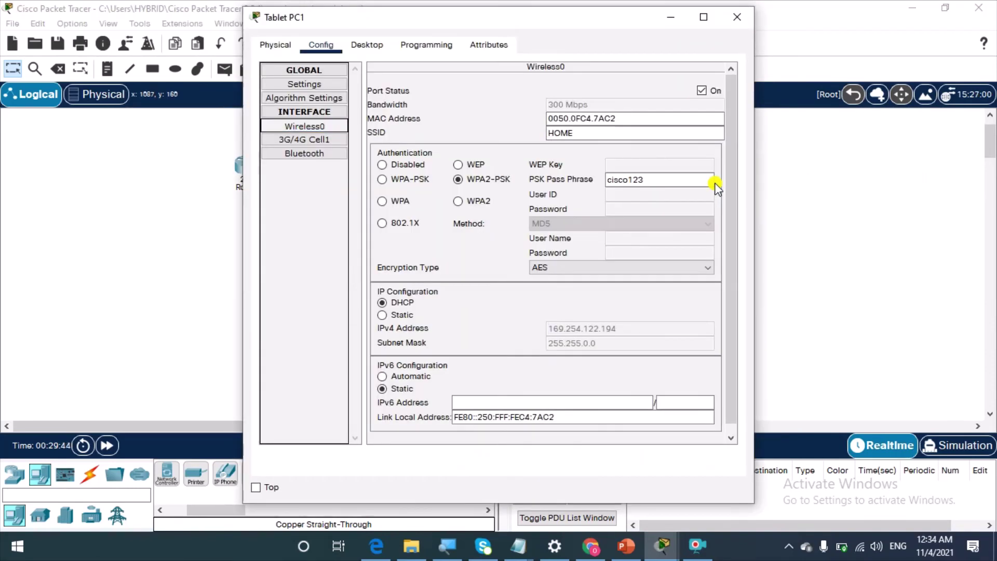
double_click(555, 133)
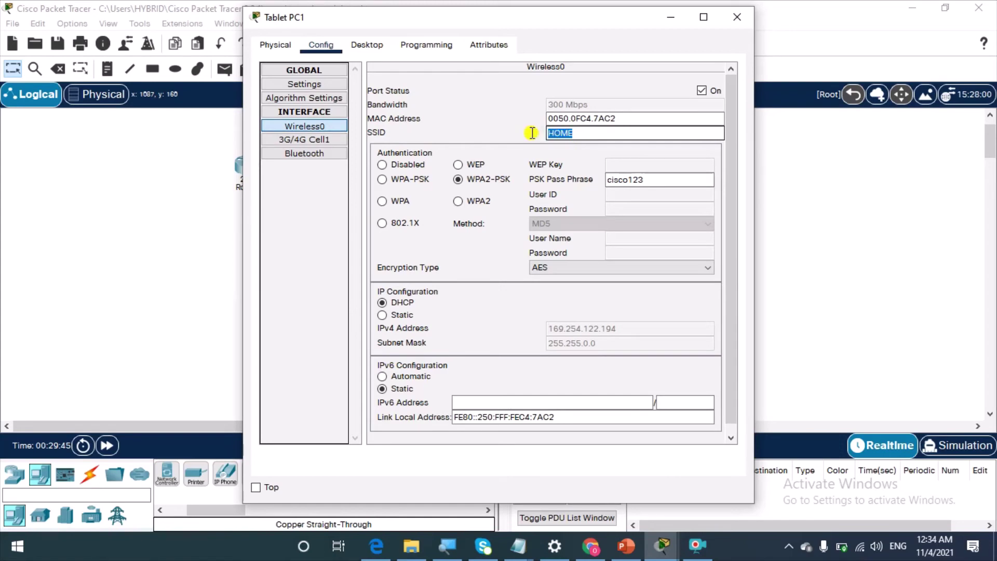
type("SAL")
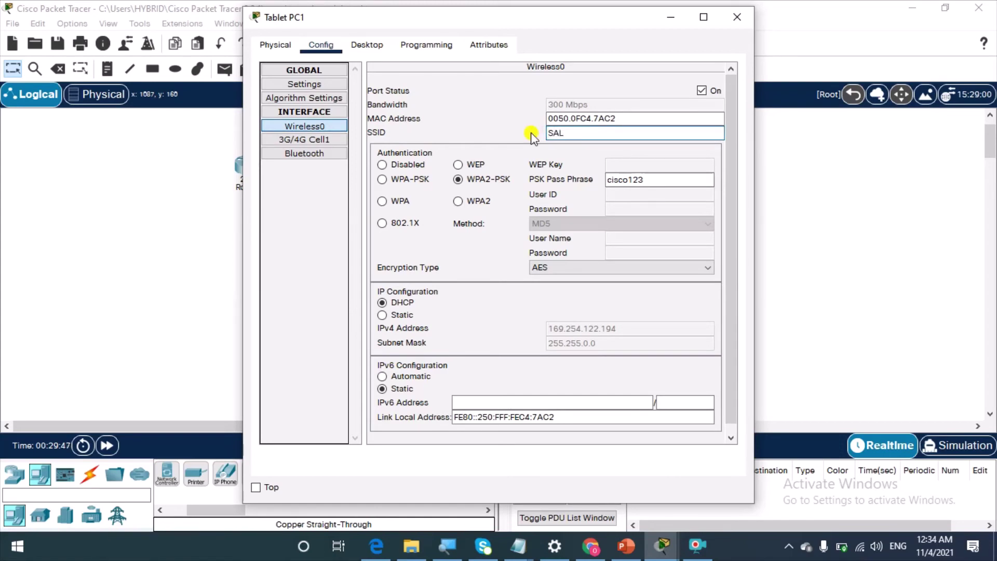
type("ES")
left_click(857, 192)
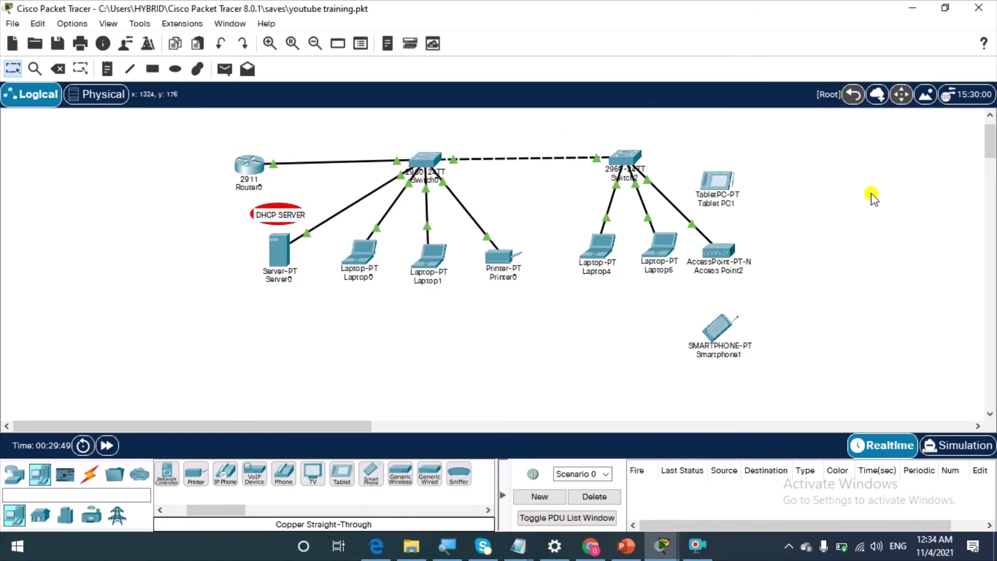
Change Smartphone1's wireless SSID from HOME to SALES and close its window
left_click(716, 329)
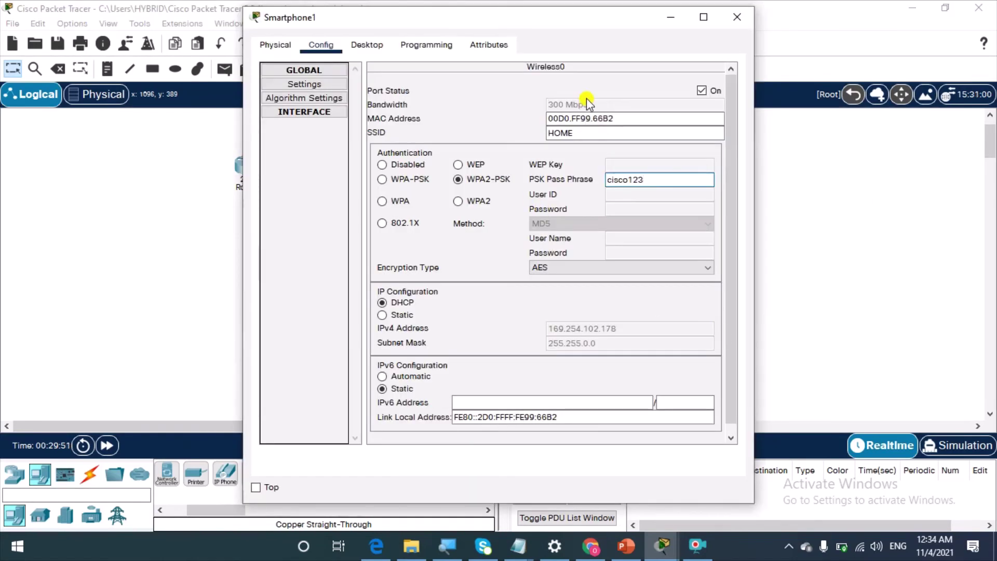
left_click_drag(590, 133, 545, 132)
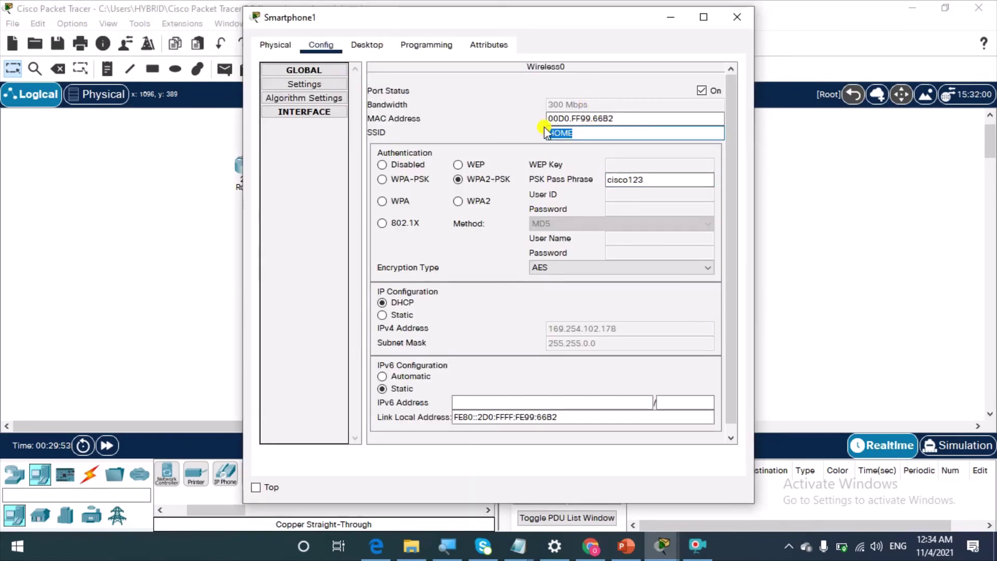
type("SALES")
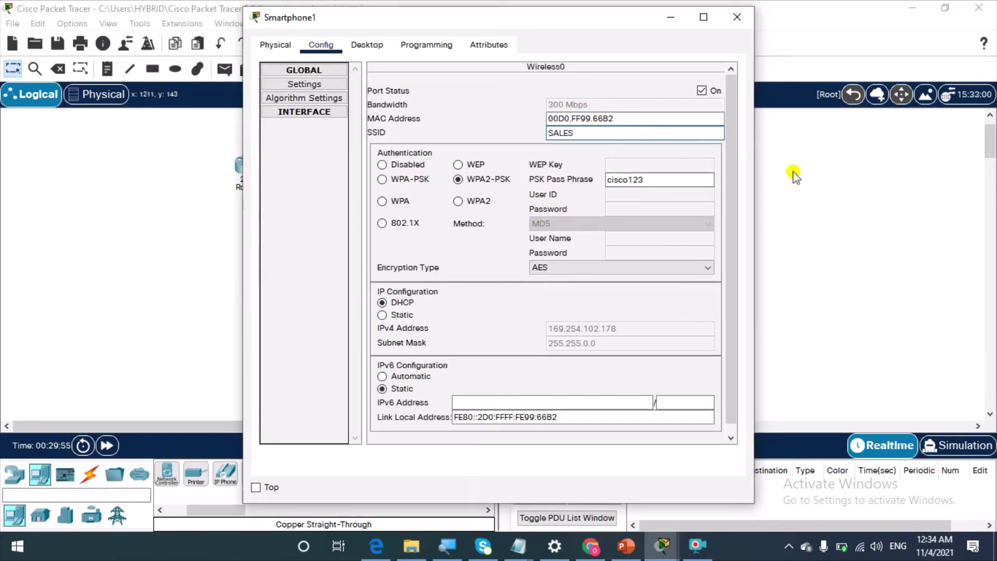
key("alt+F4")
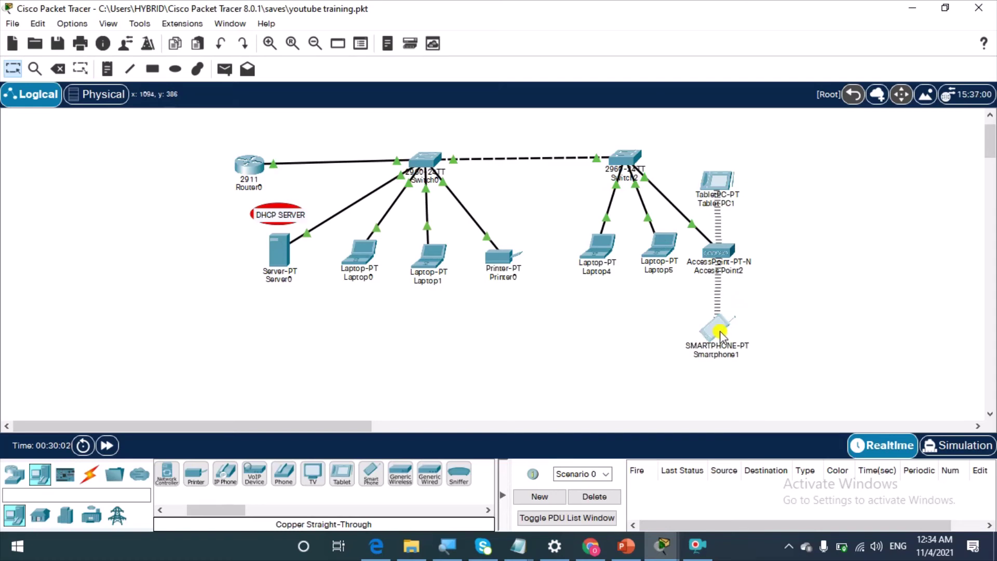
left_click_drag(721, 335, 723, 336)
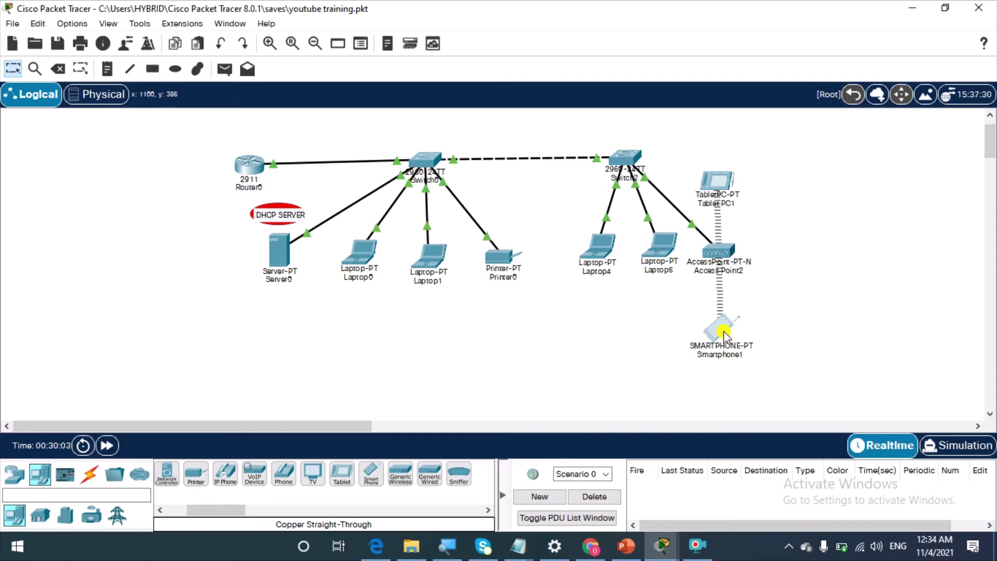
left_click(720, 183)
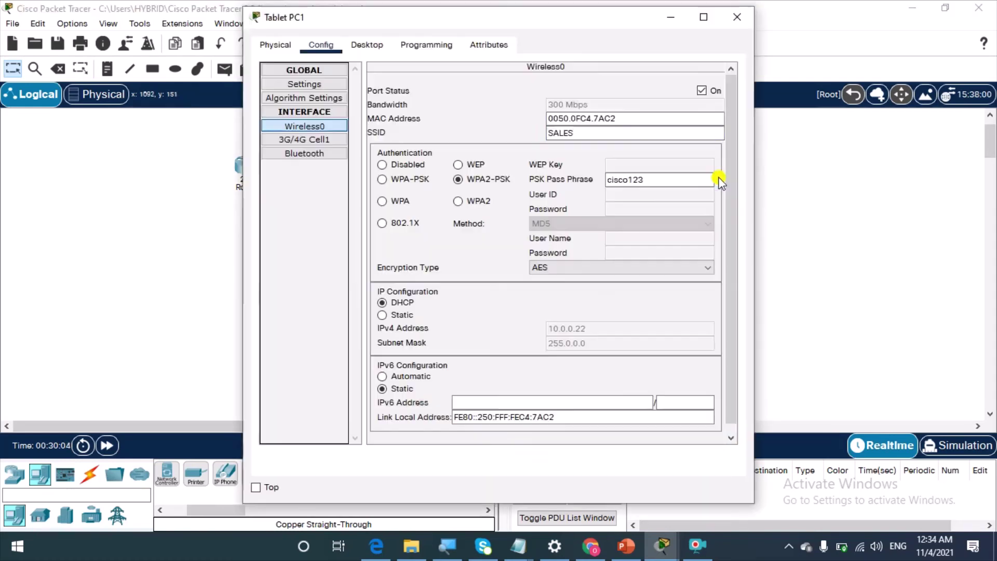
left_click(373, 47)
left_click(297, 104)
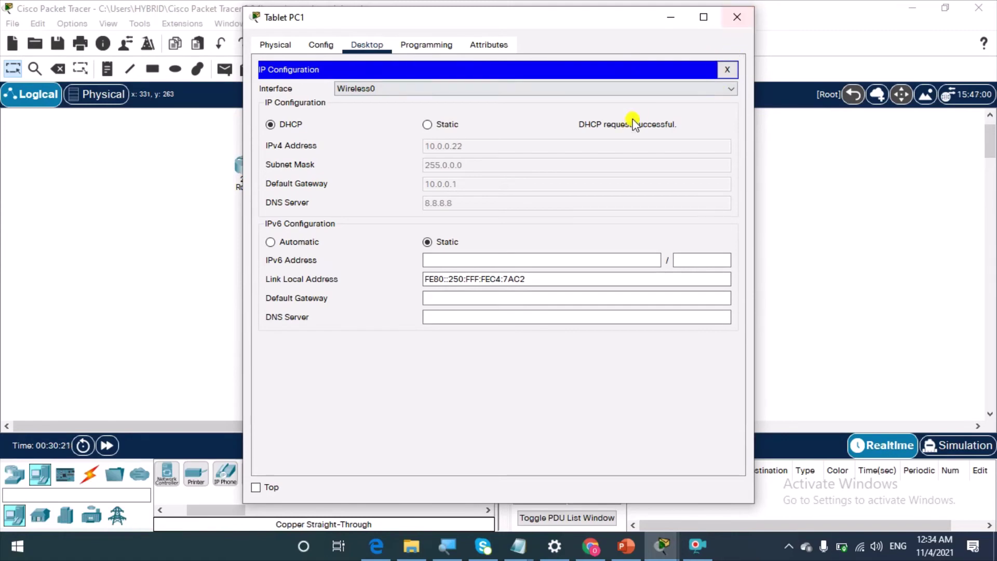
left_click(736, 18)
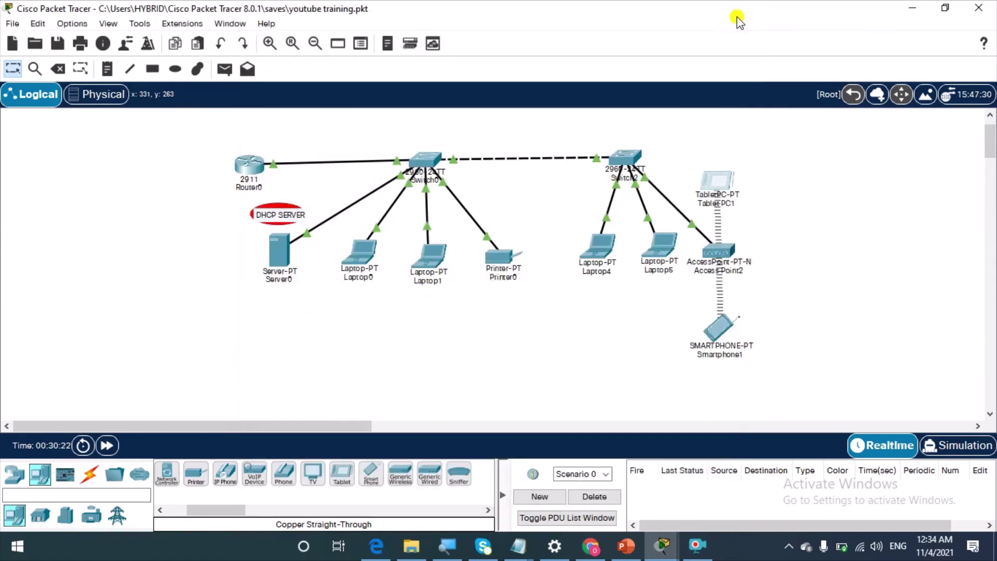
left_click(721, 329)
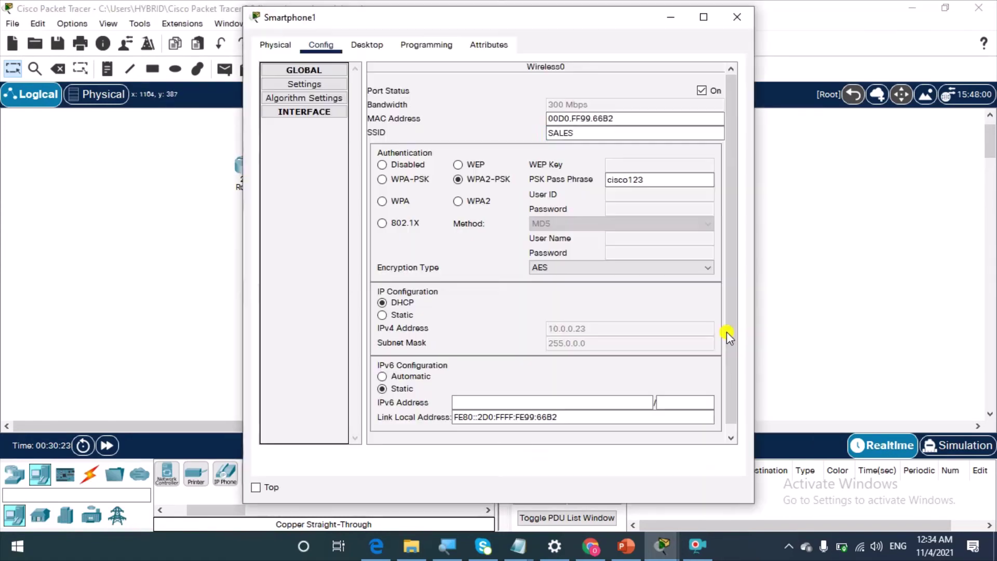
left_click(370, 46)
left_click(322, 116)
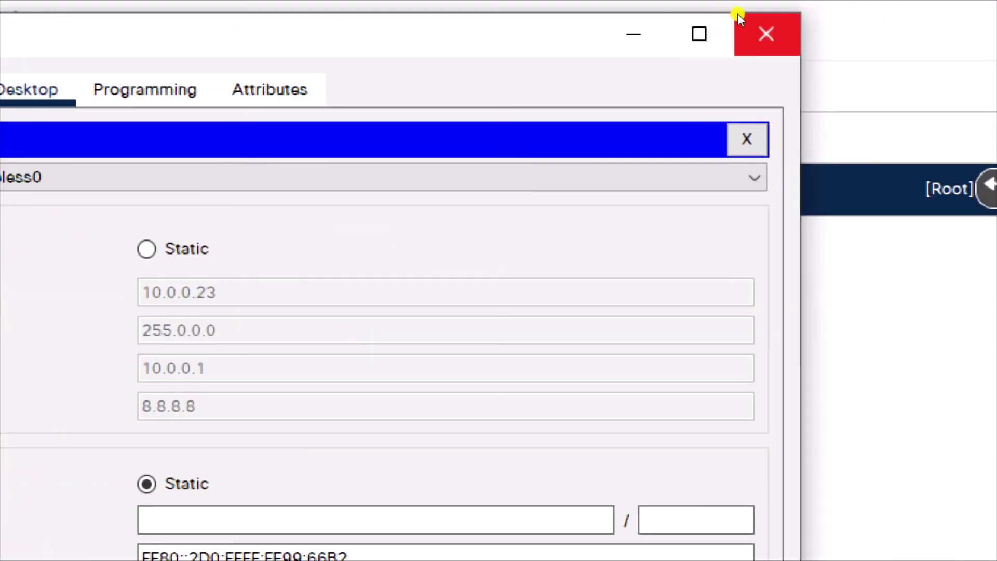
left_click(739, 16)
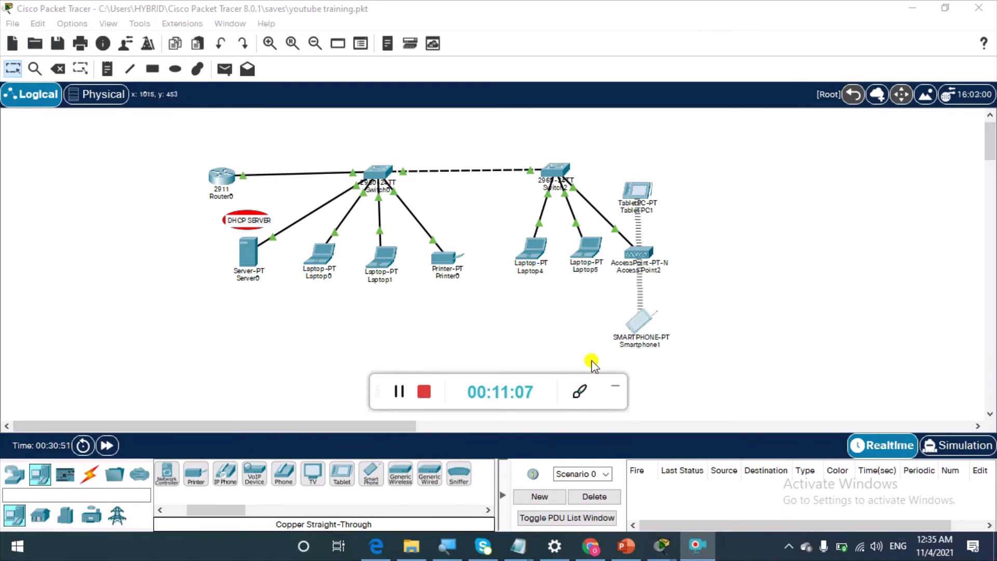
From Laptop0's command prompt, ping 10.0.0.23 twice, getting 4 of 4 replies each time
left_click(618, 386)
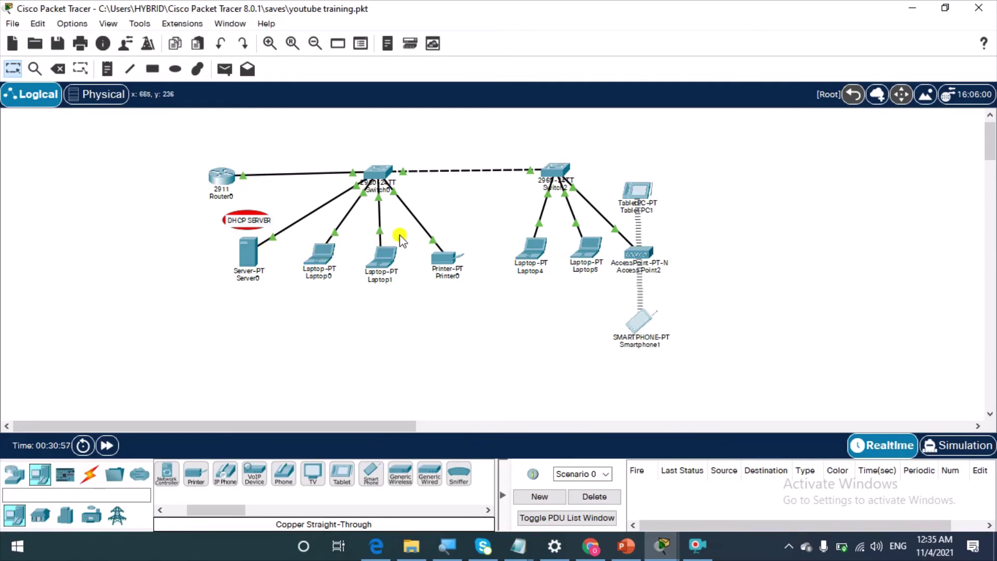
left_click(330, 262)
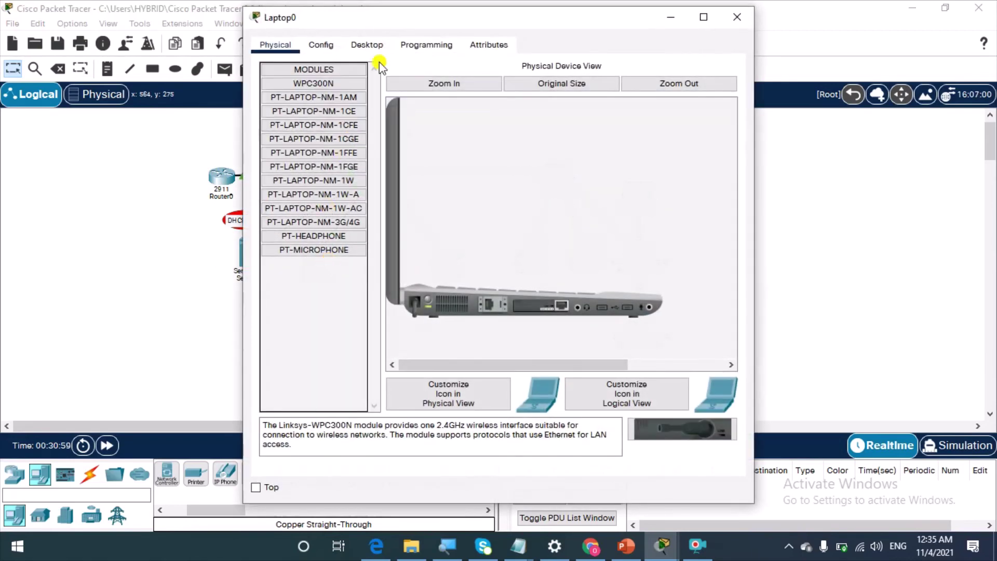
left_click(379, 48)
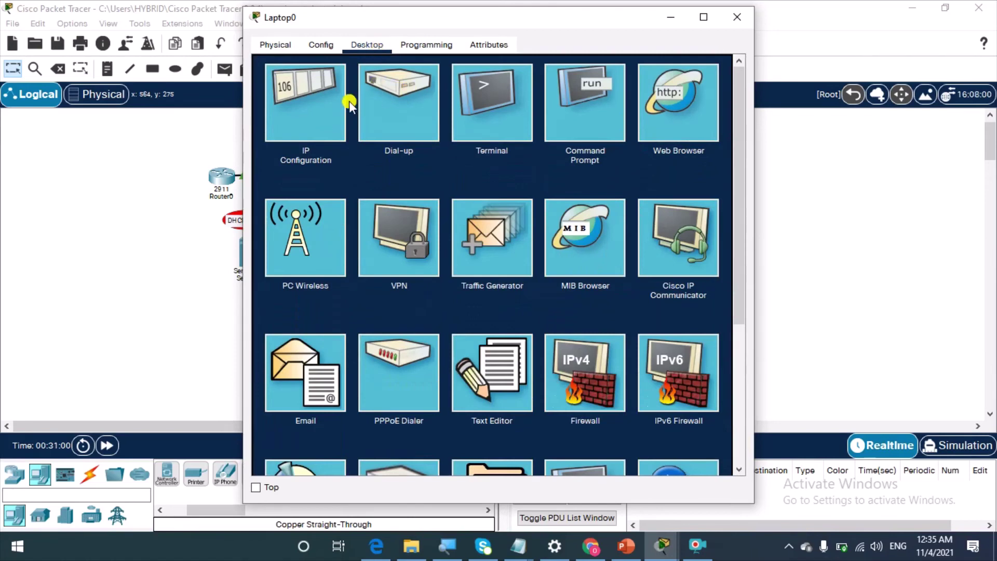
left_click(610, 85)
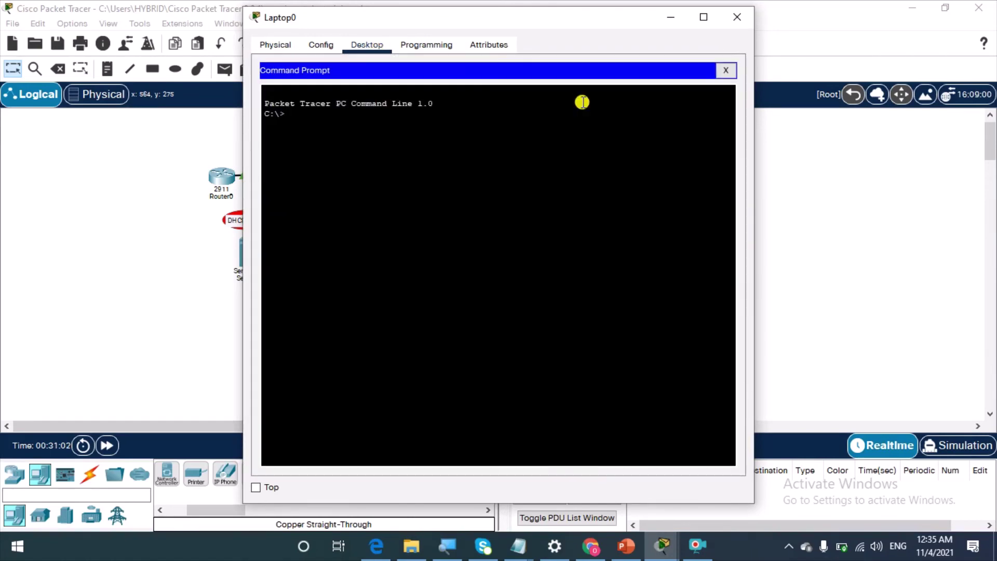
type("ping 10.0.0.23")
key("Return")
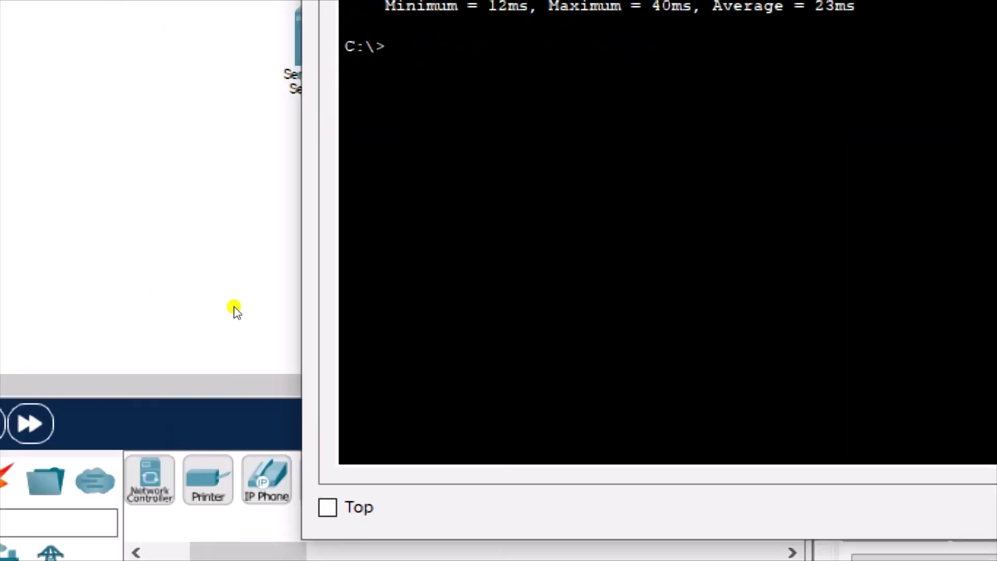
key("Up")
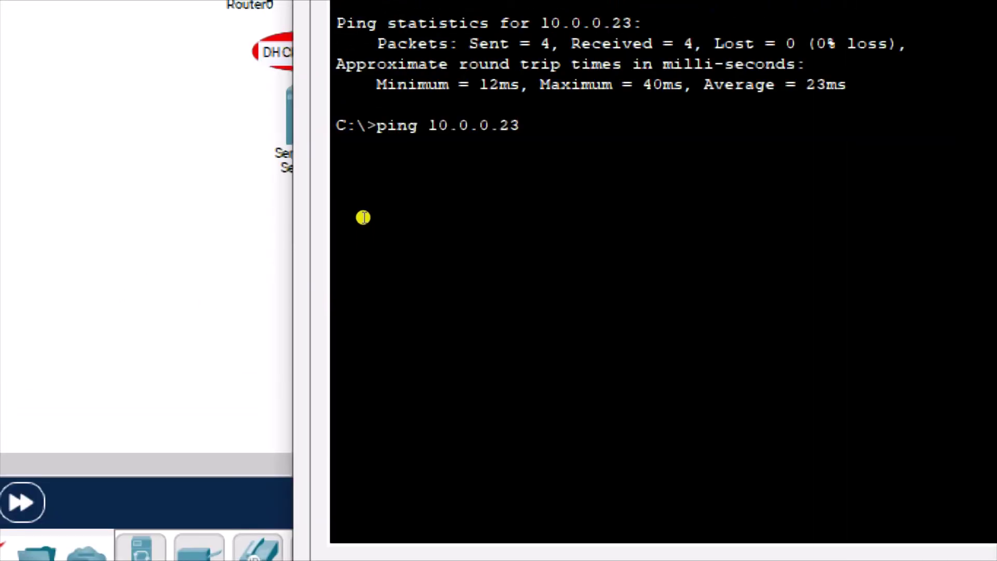
key("Return")
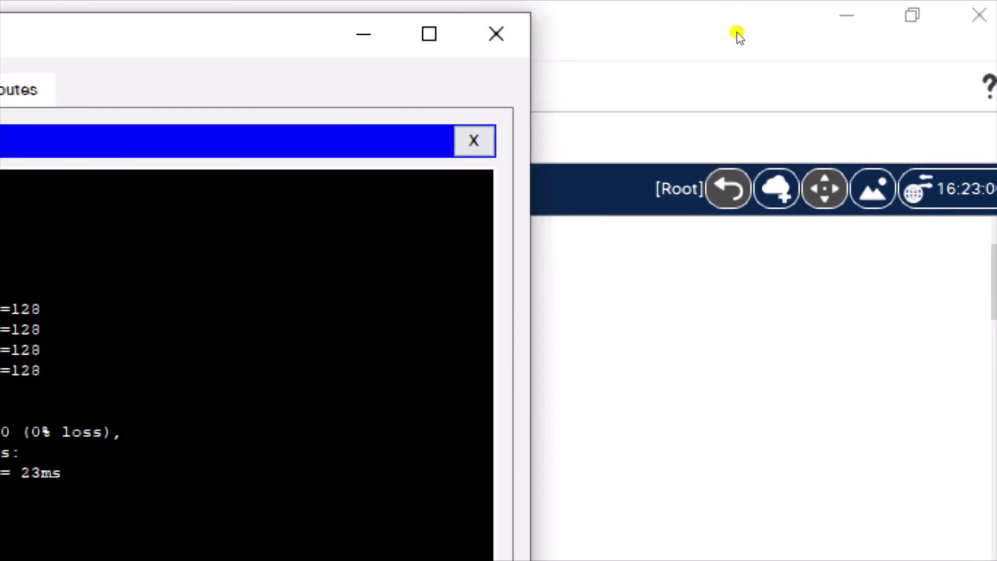
Close the Laptop0 window to return to the logical topology view
left_click(481, 8)
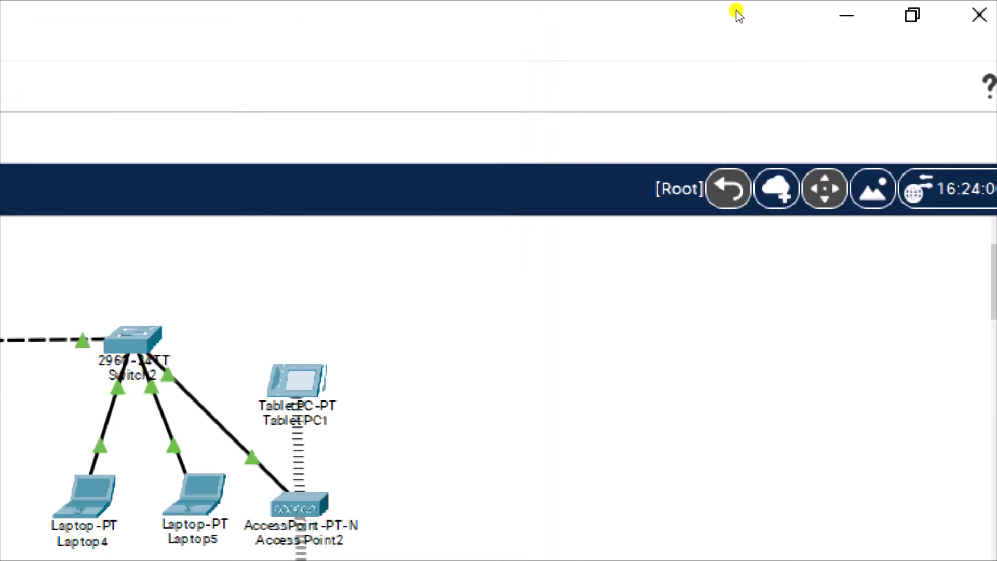